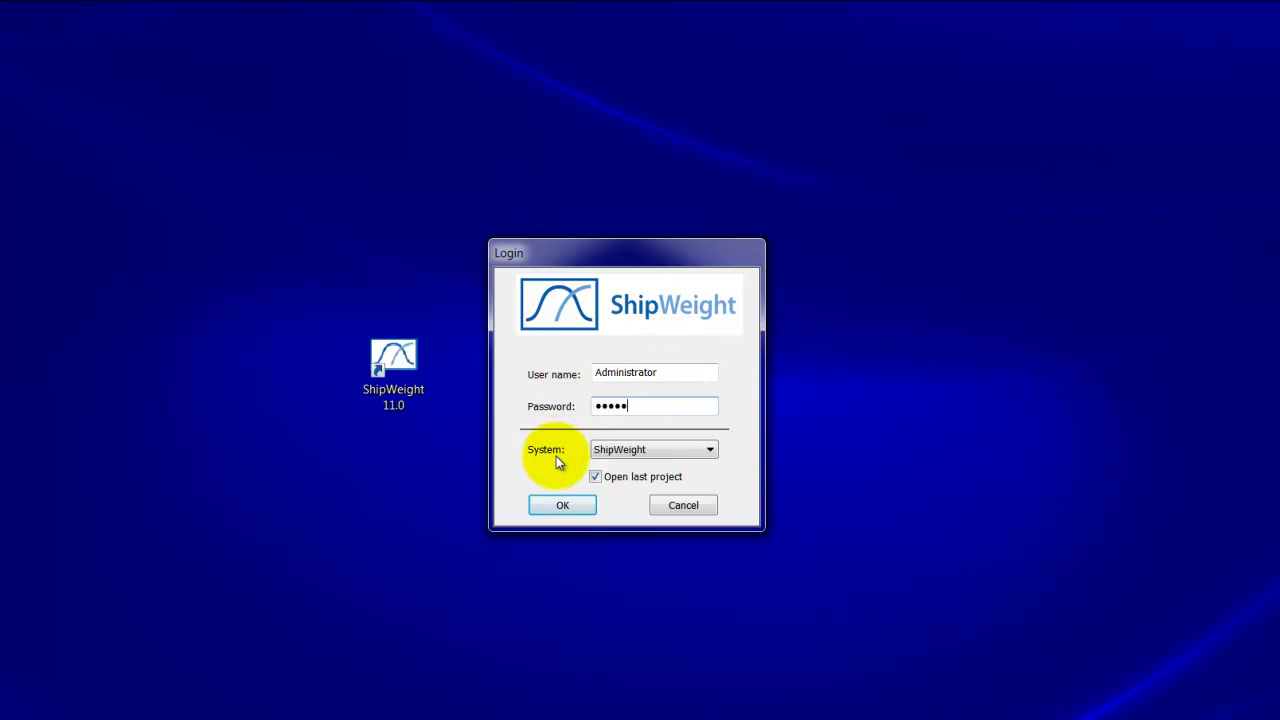
pyautogui.click(709, 451)
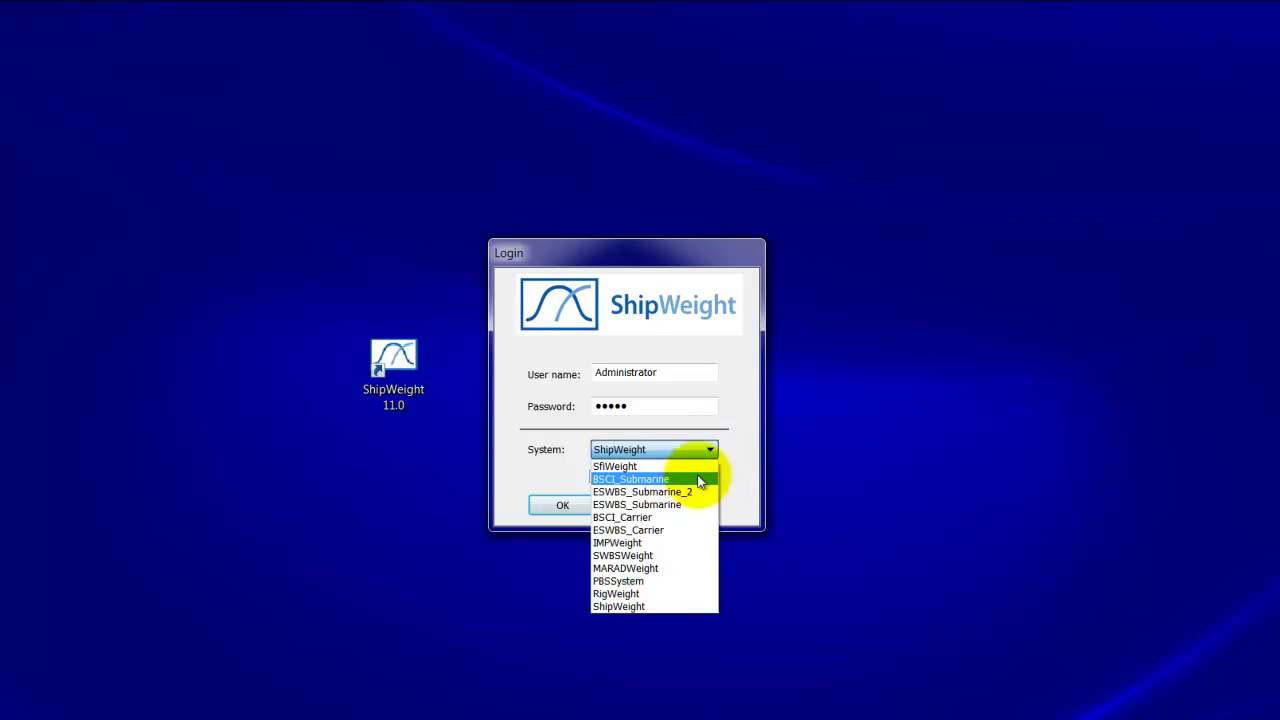
pyautogui.click(645, 556)
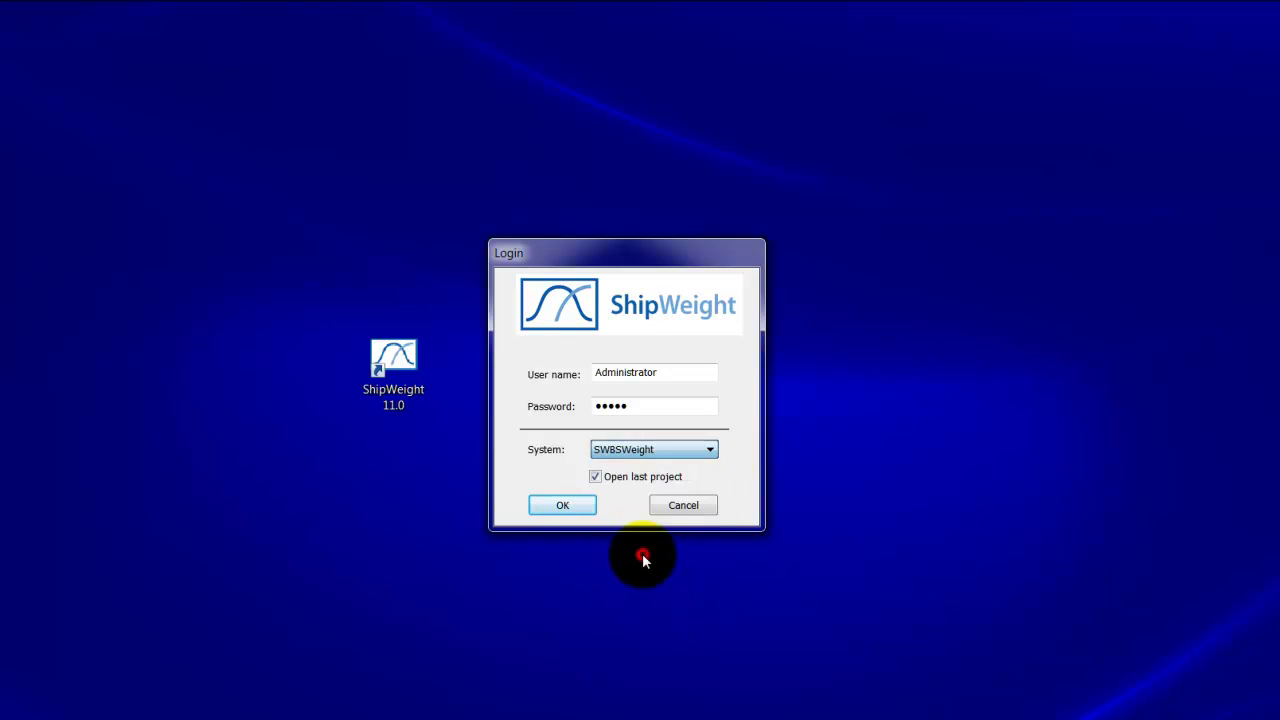
pyautogui.click(682, 450)
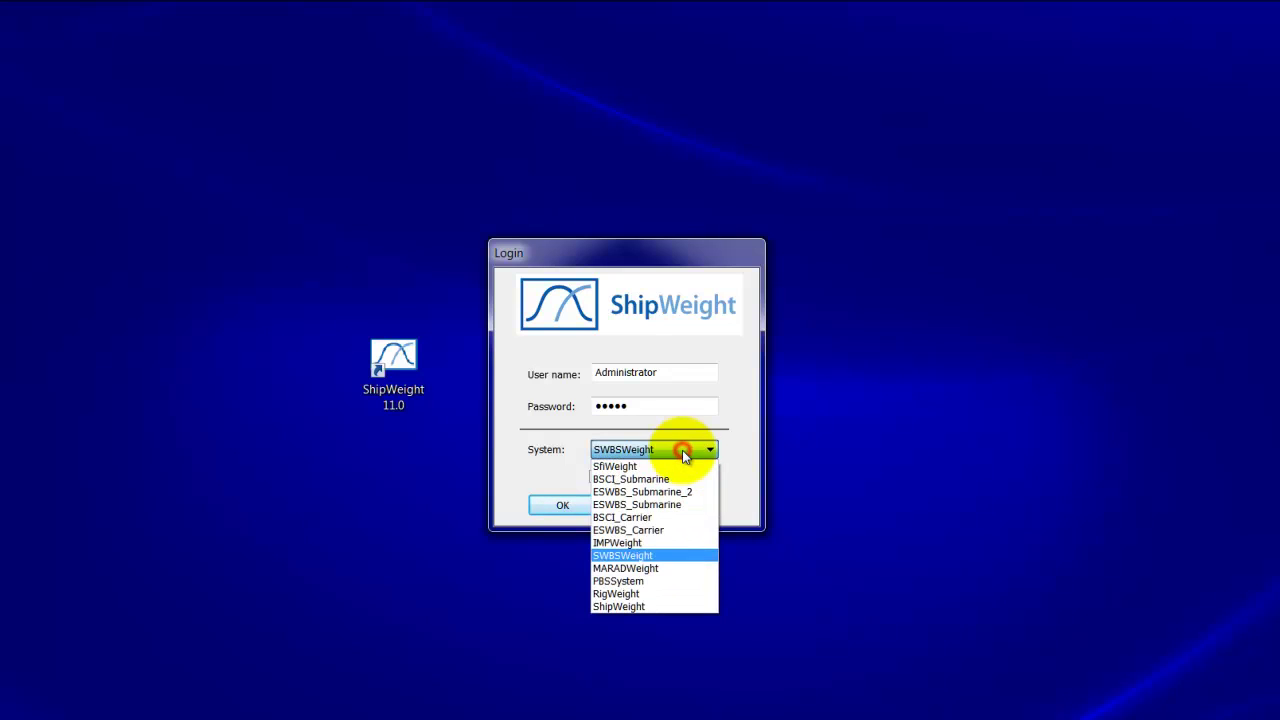
pyautogui.click(620, 607)
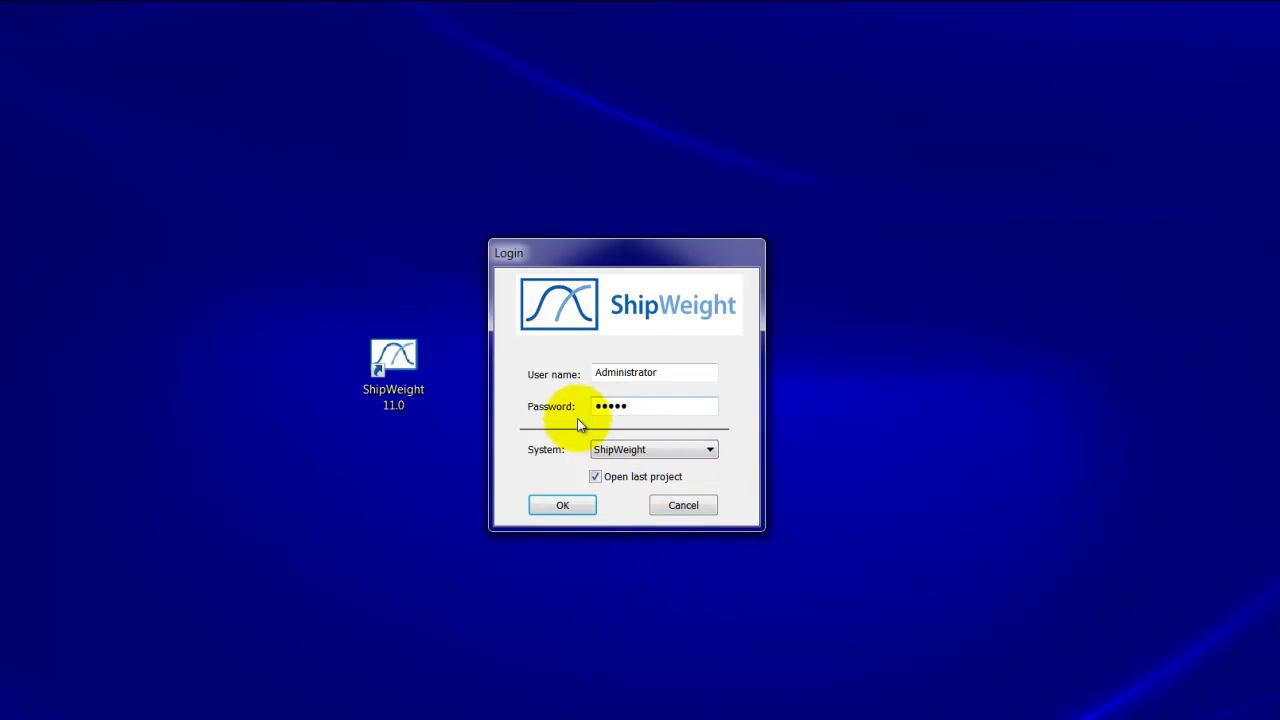
# - Log in to the ShipWeight system with reopening of the last project turned off
pyautogui.click(595, 479)
pyautogui.click(560, 507)
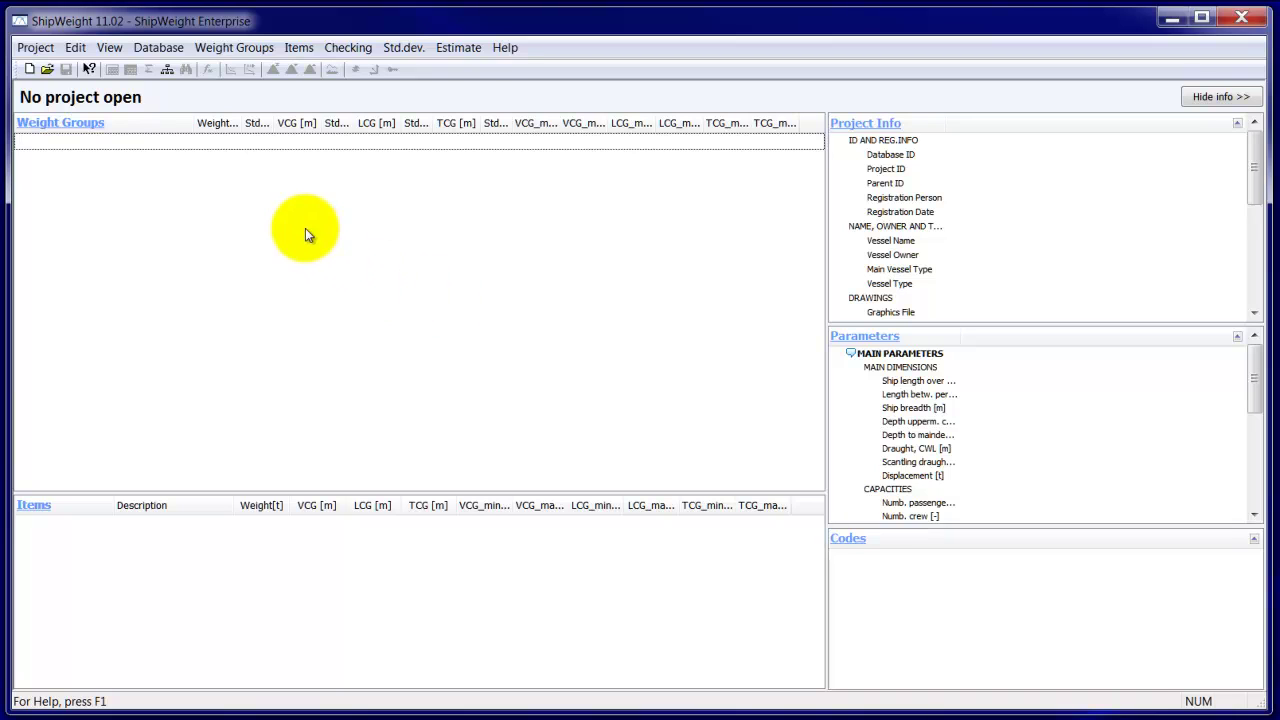
# - Start a new project and choose Demo as its database ID
pyautogui.click(36, 48)
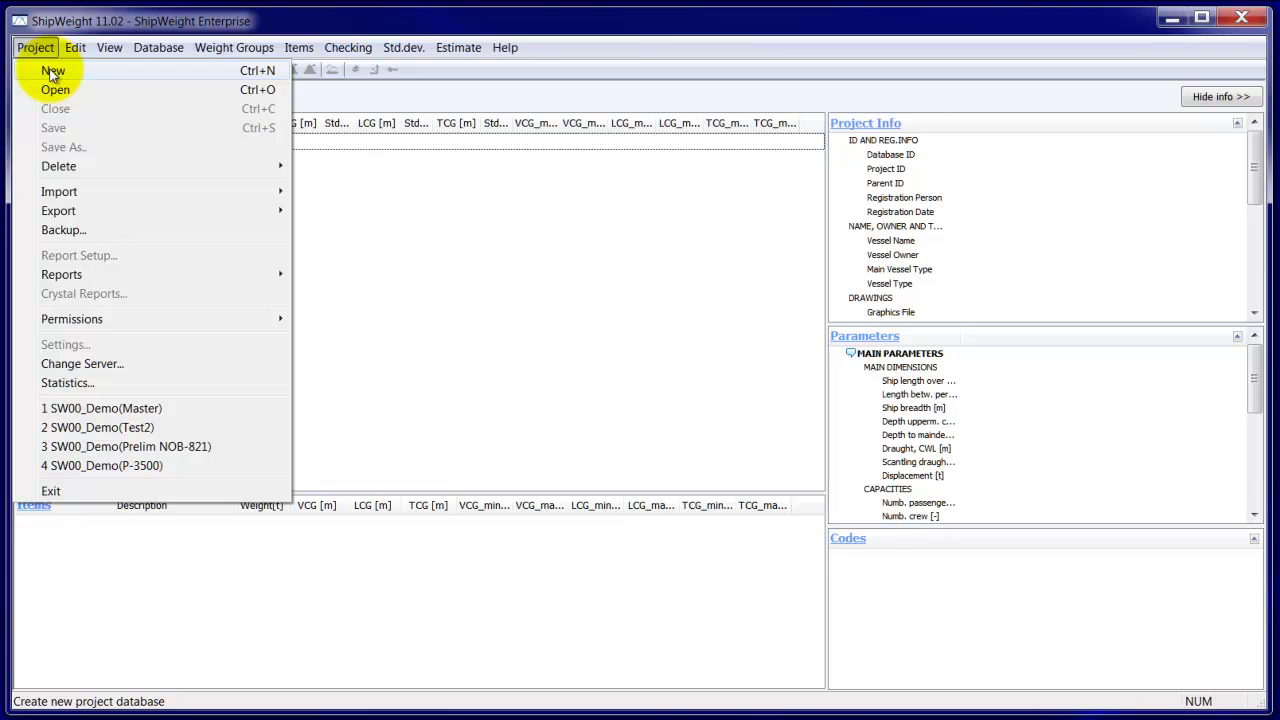
pyautogui.click(290, 29)
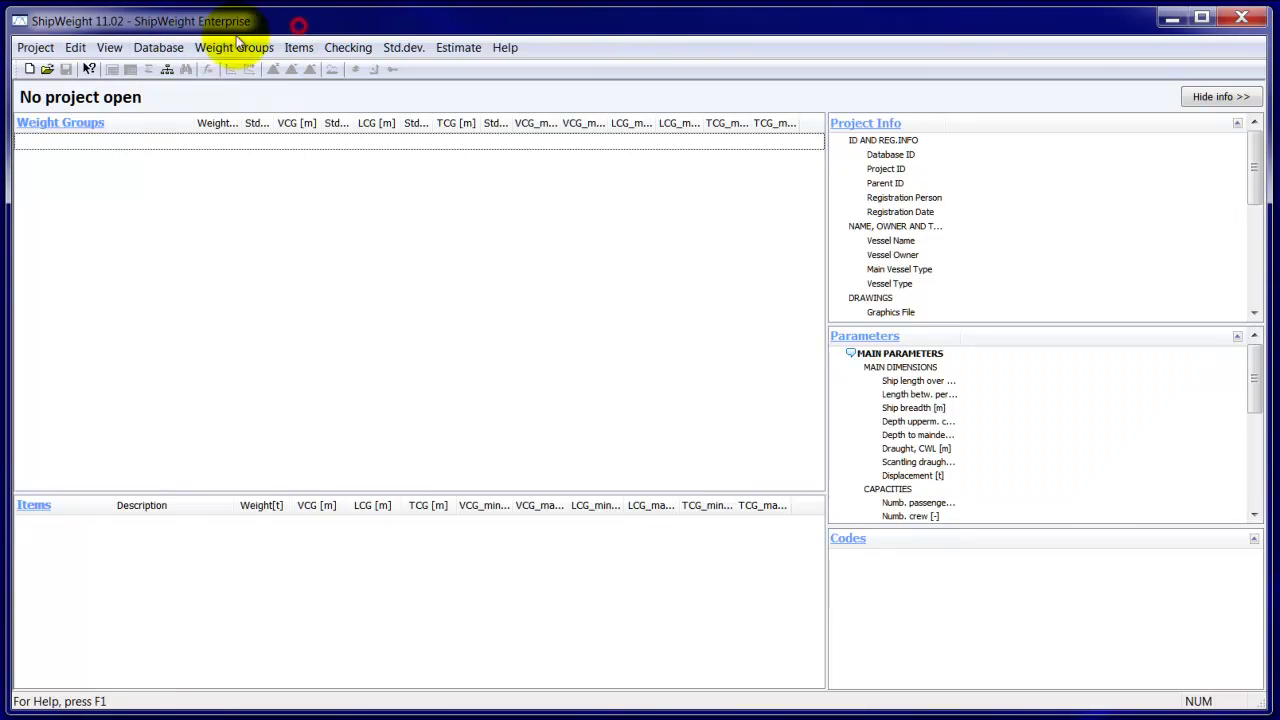
pyautogui.click(30, 70)
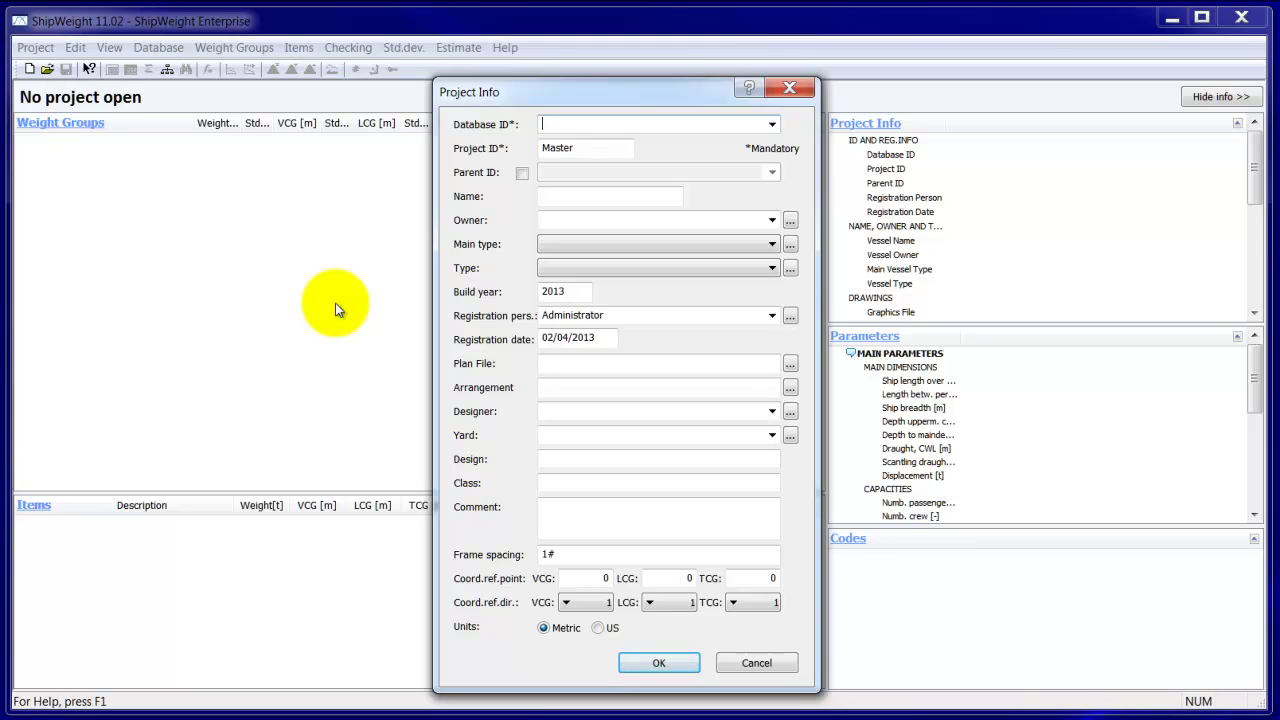
pyautogui.click(773, 125)
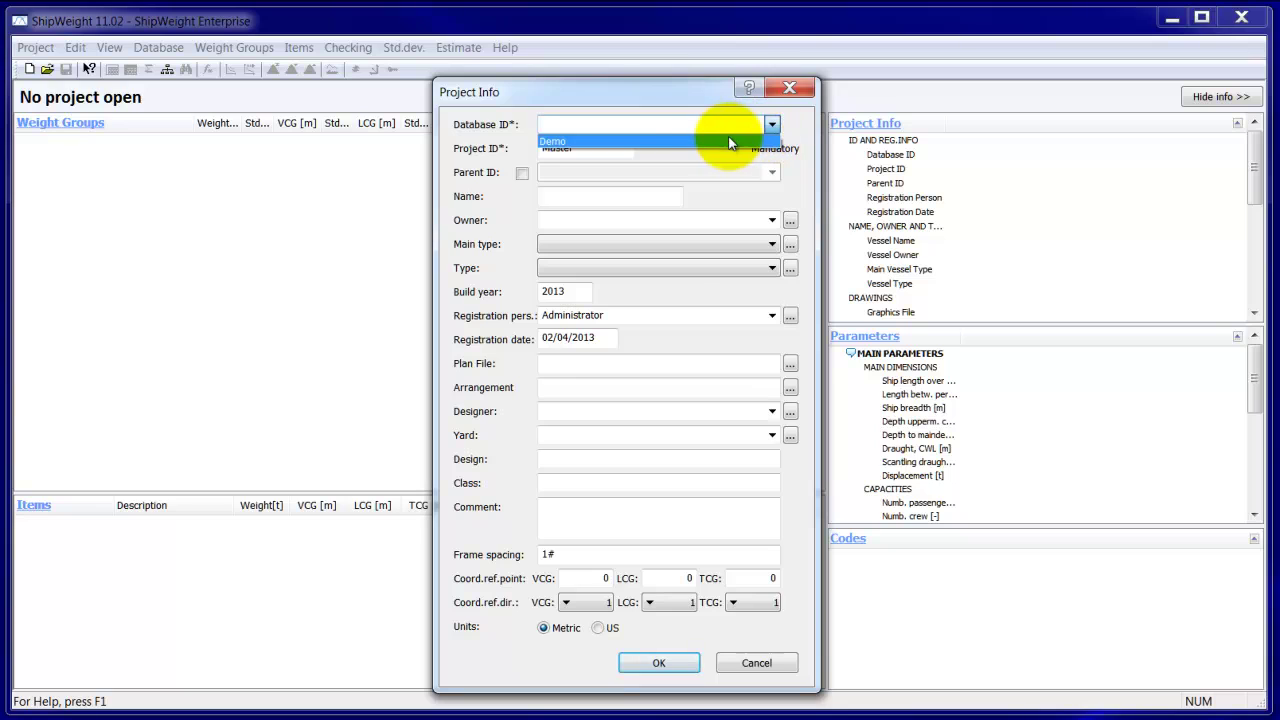
pyautogui.click(574, 142)
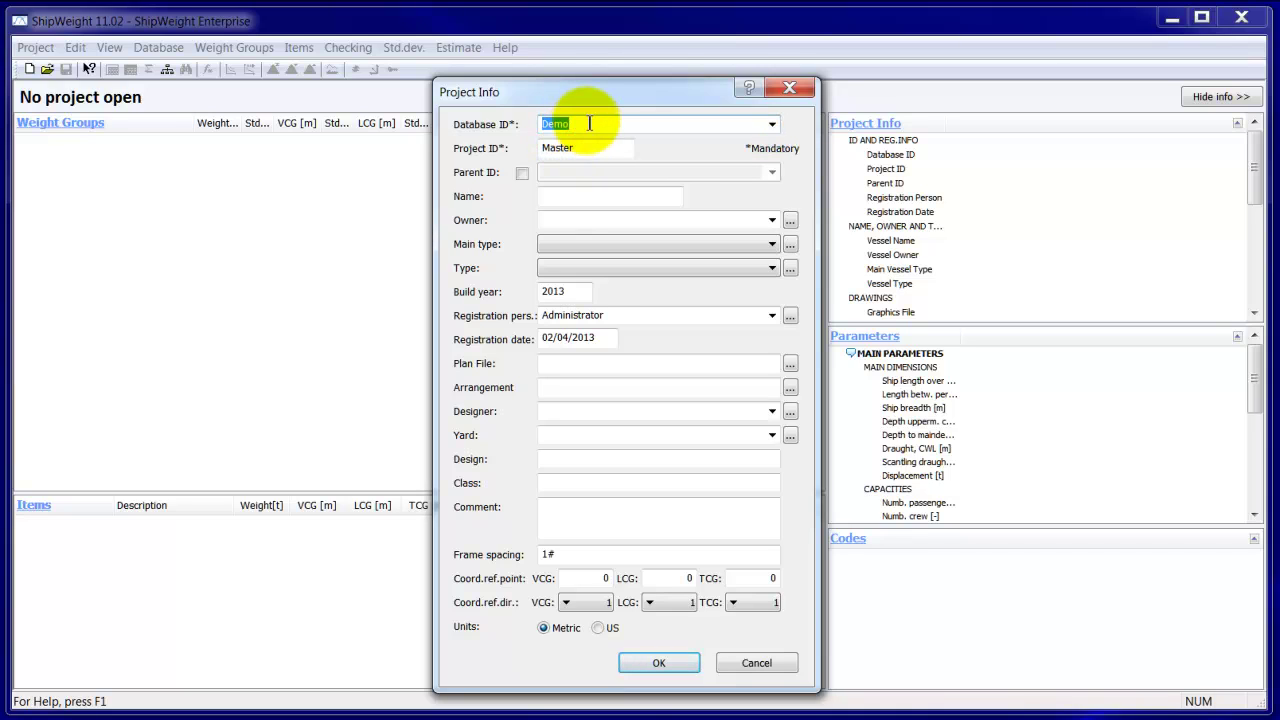
pyautogui.click(587, 122)
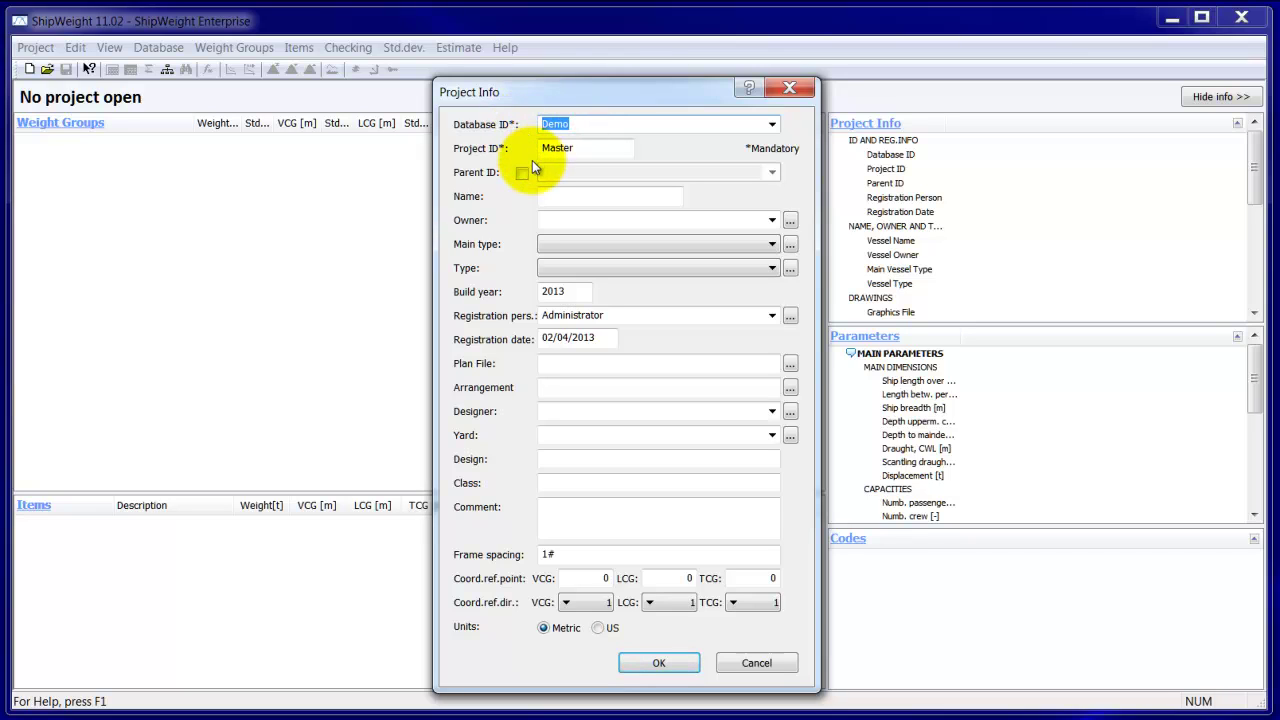
pyautogui.write('De')
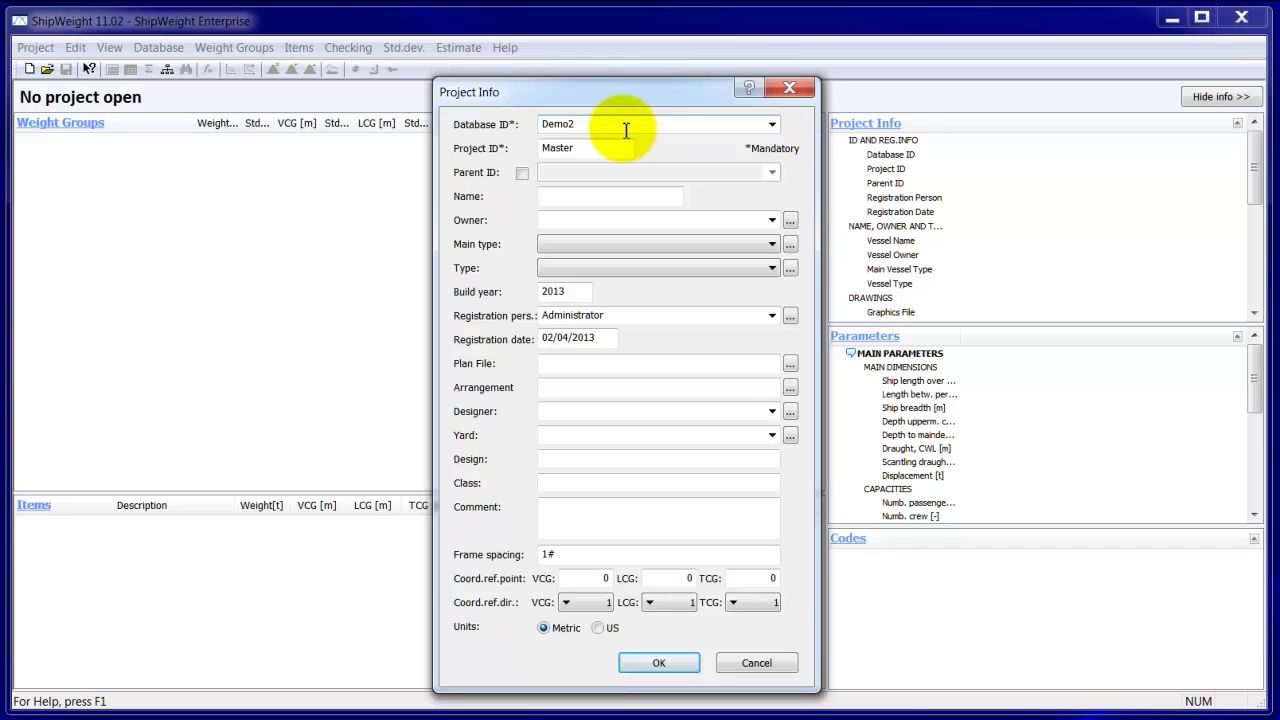
pyautogui.click(771, 125)
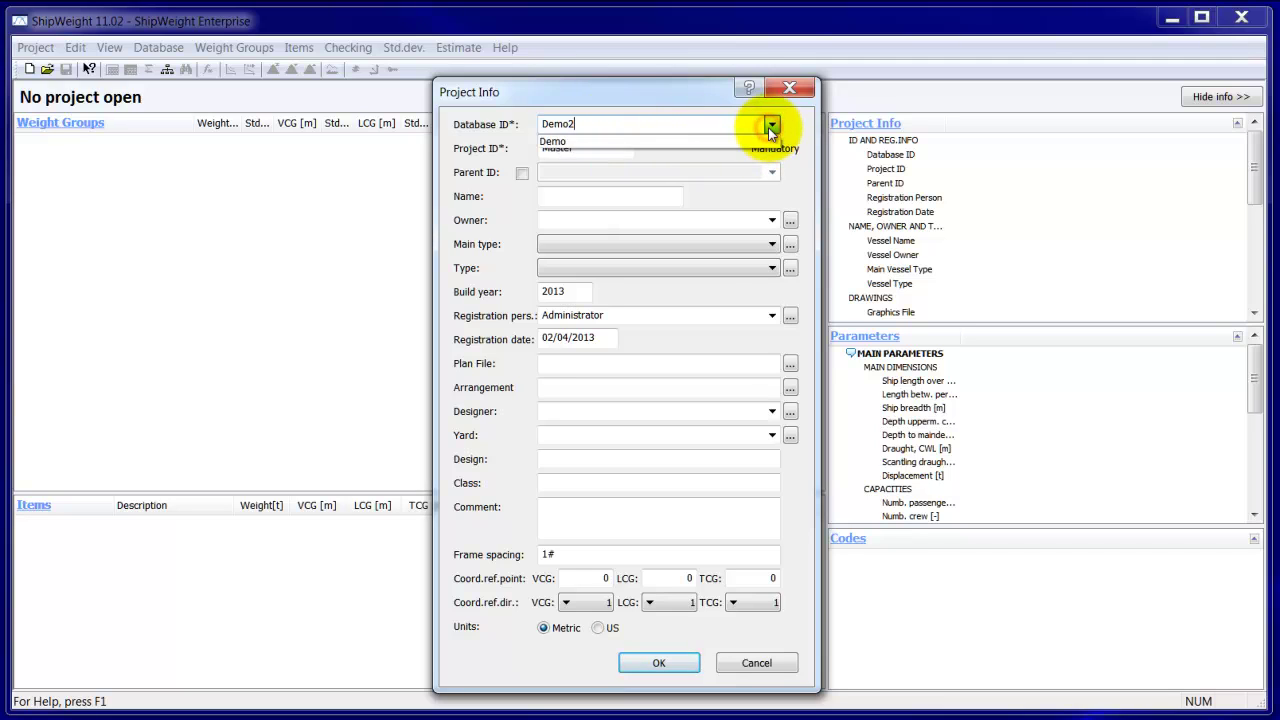
pyautogui.click(564, 141)
# - Replace the default project ID with P-8500
pyautogui.click(582, 150)
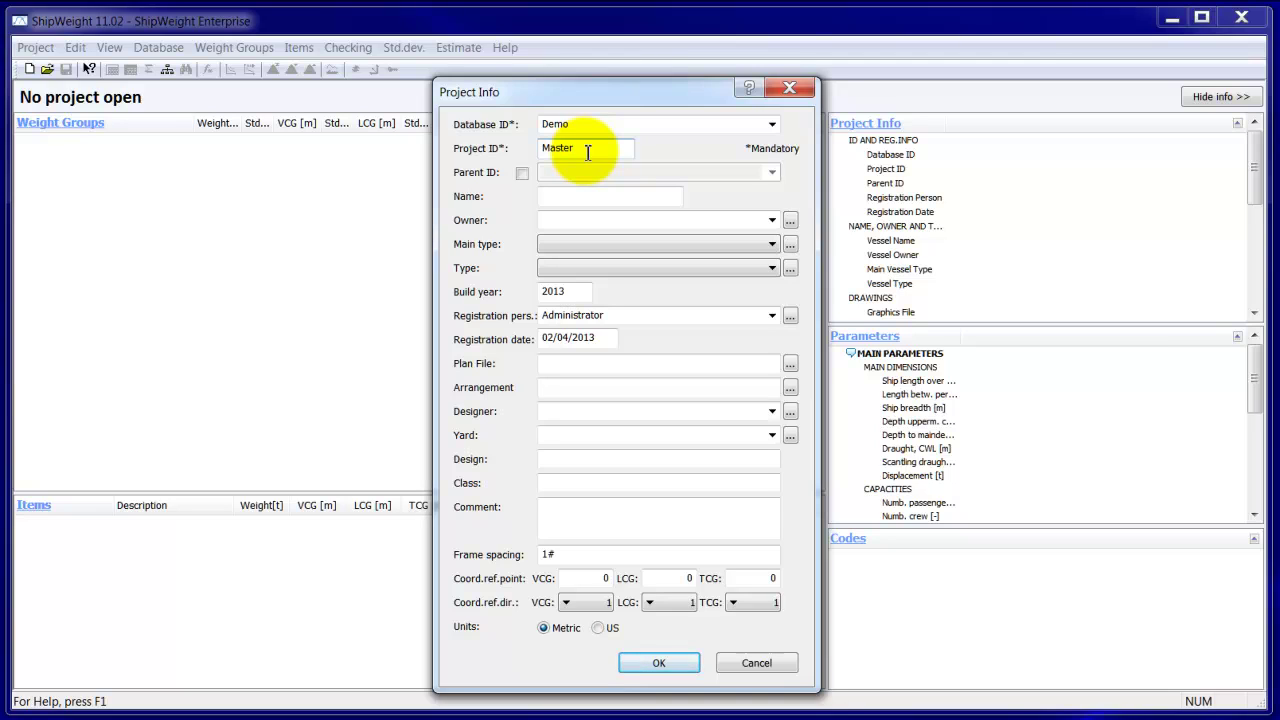
pyautogui.moveTo(586, 151); pyautogui.dragTo(527, 148)
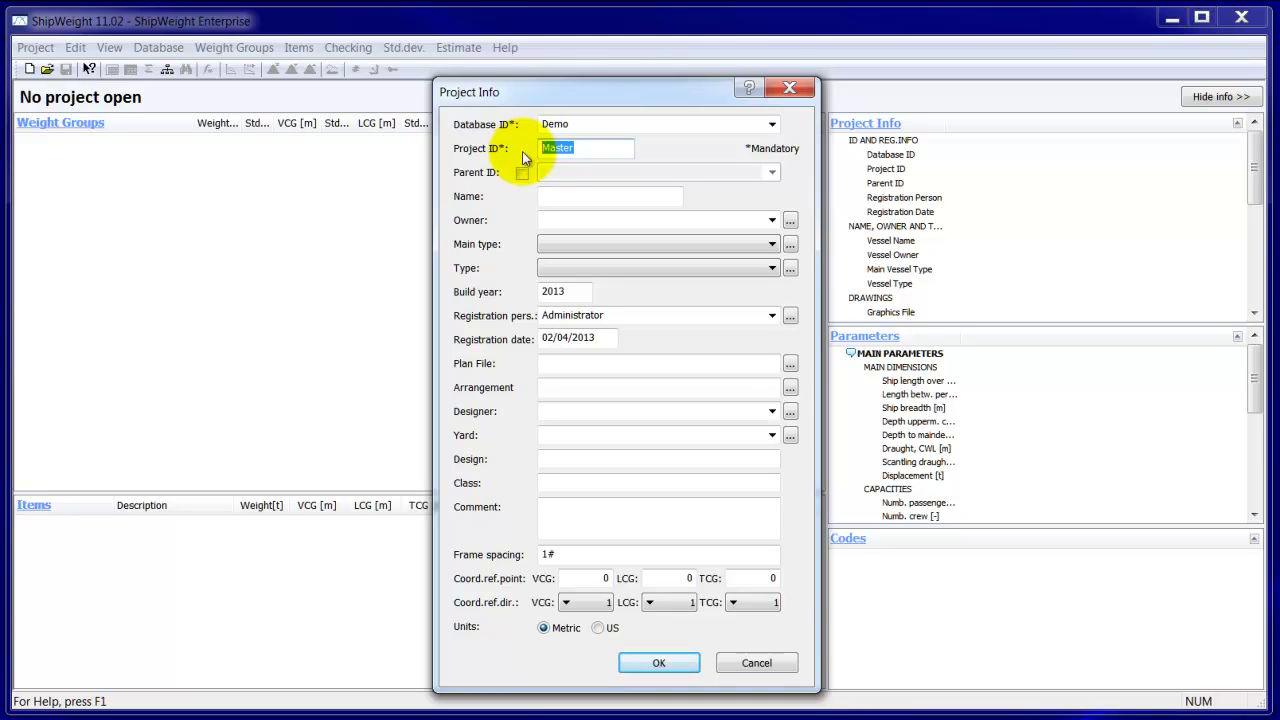
pyautogui.write('P')
pyautogui.write('-8500')
pyautogui.moveTo(590, 147); pyautogui.dragTo(540, 147)
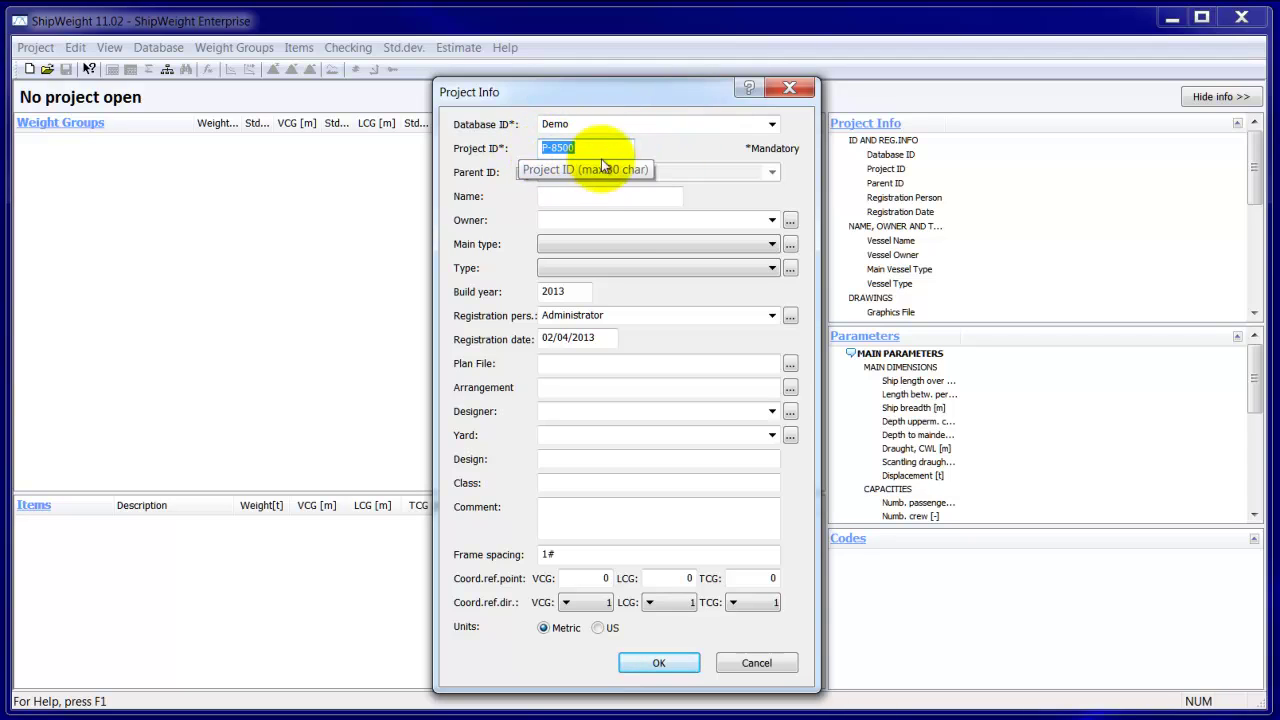
pyautogui.click(581, 150)
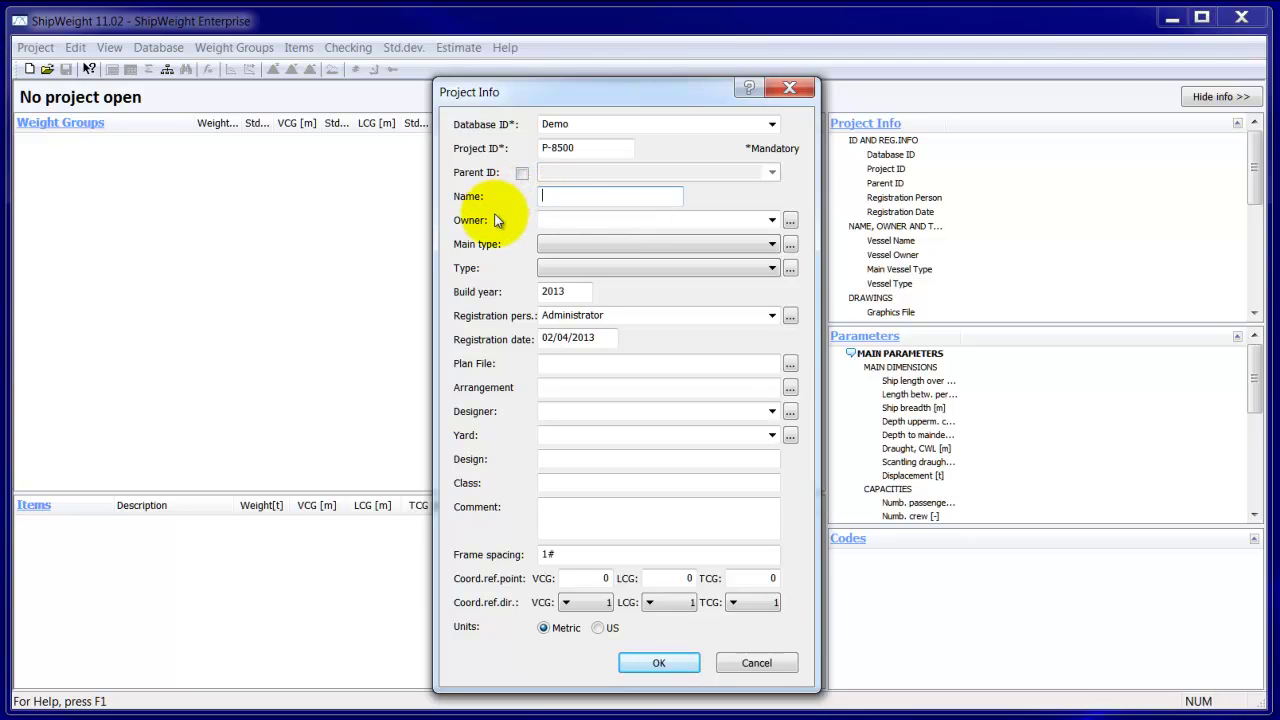
# - Name the vessel MS Breeze and classify it as main type Tanker, type Tanker for Oil
pyautogui.write('MS Breeze')
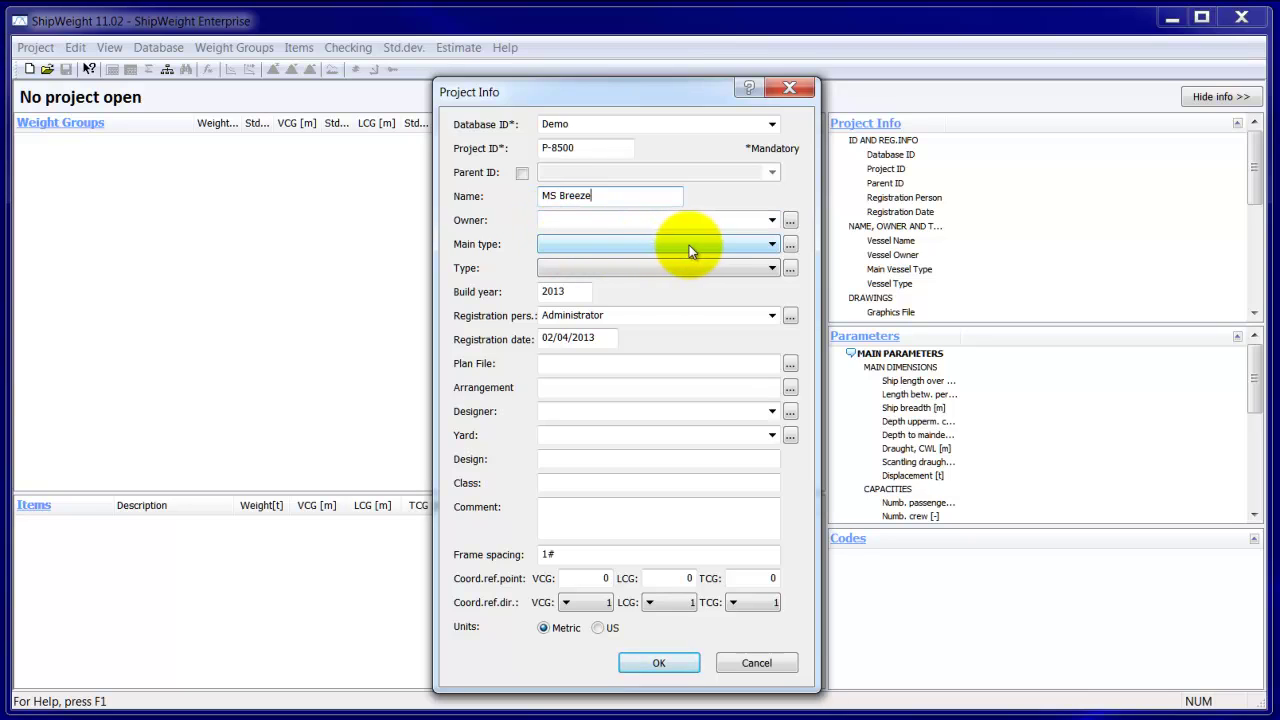
pyautogui.click(688, 247)
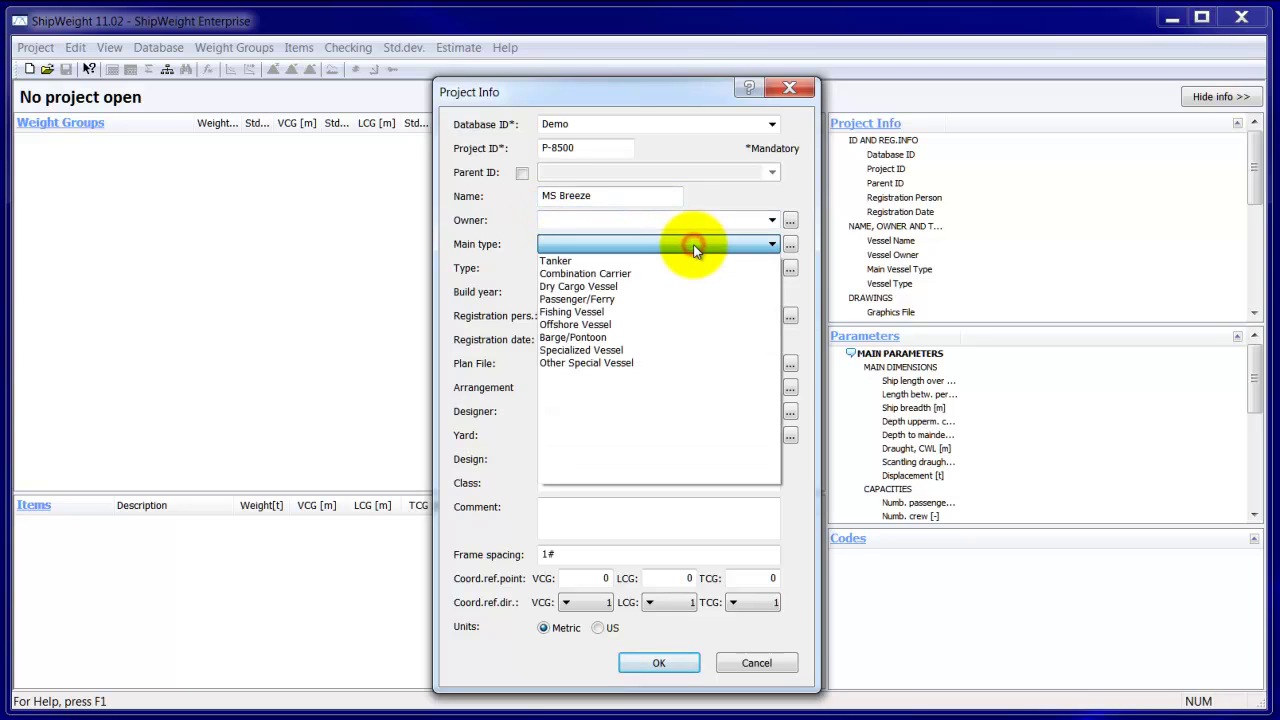
pyautogui.click(580, 262)
pyautogui.click(577, 268)
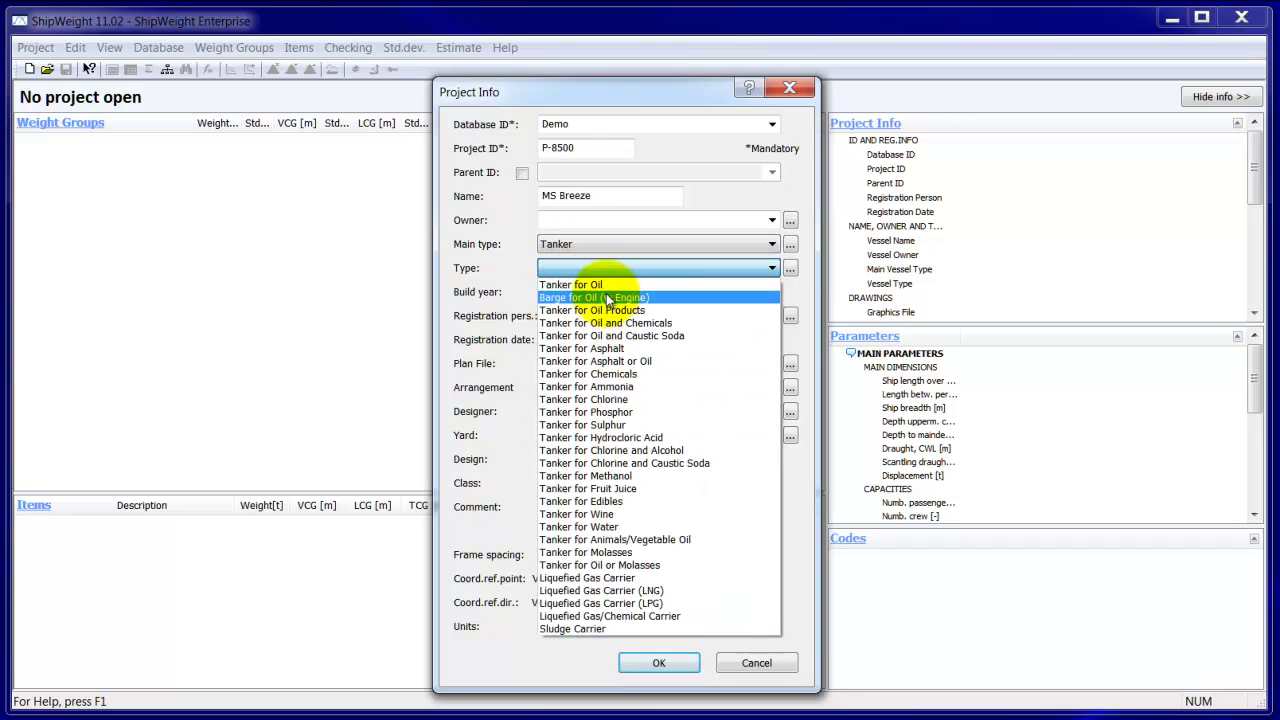
pyautogui.click(604, 285)
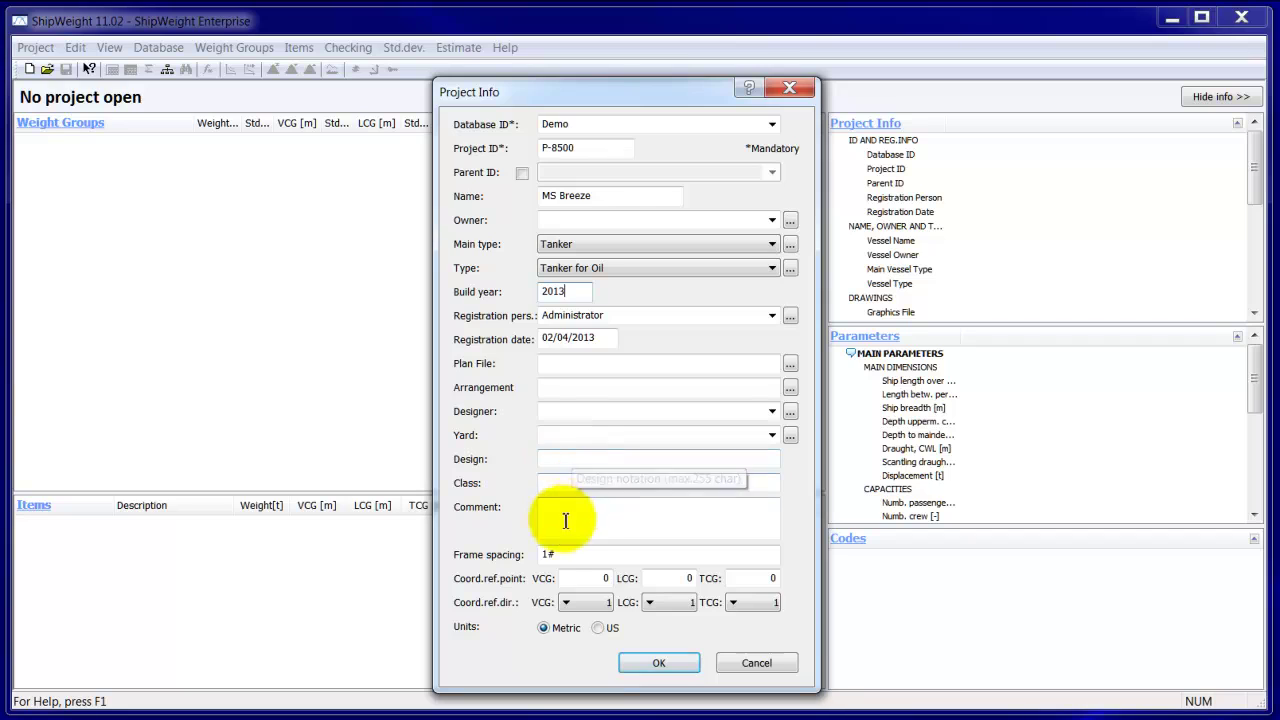
# - Set the project's frame spacing to 0.65#25;0.7#90;0.6#
pyautogui.click(569, 556)
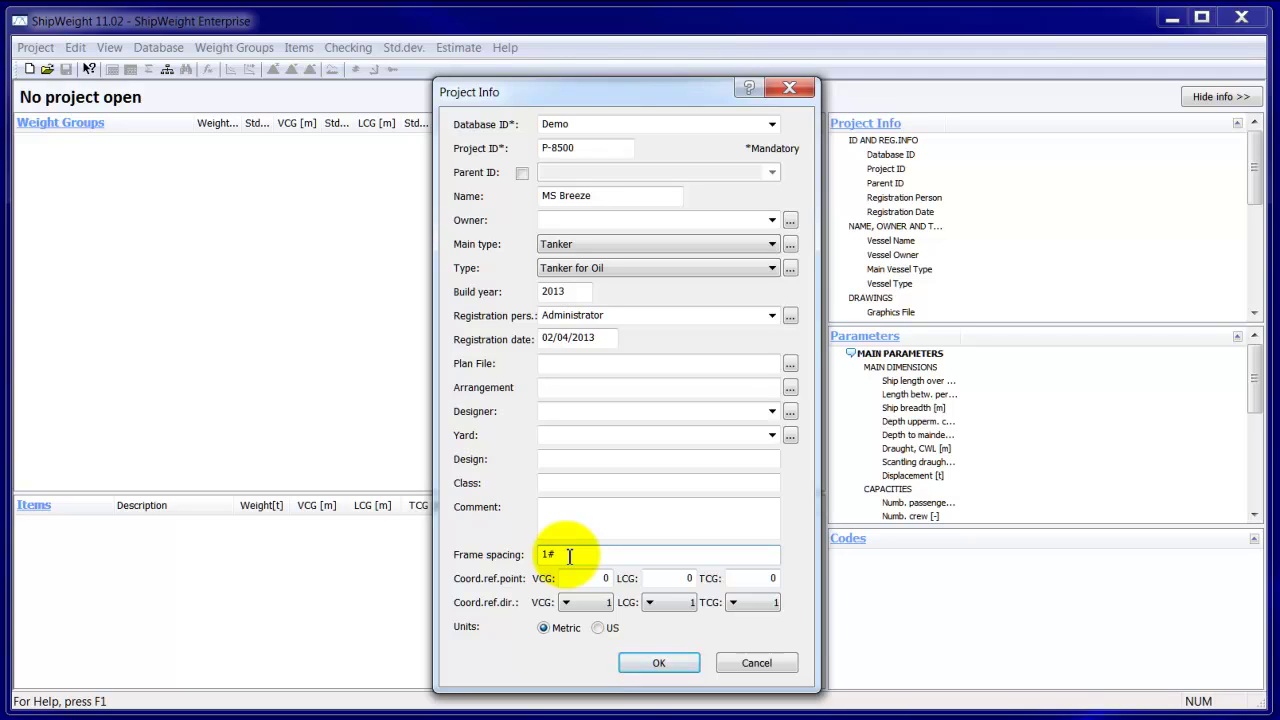
pyautogui.moveTo(569, 555); pyautogui.dragTo(537, 553)
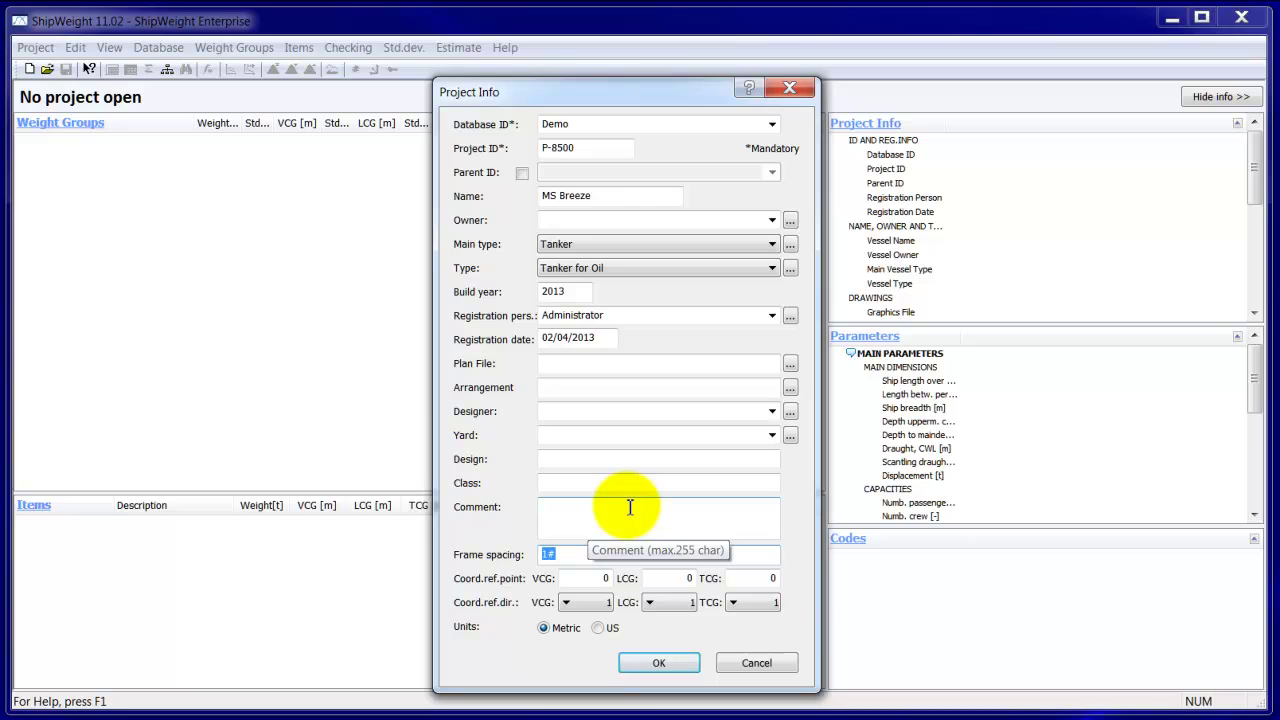
pyautogui.write('.7')
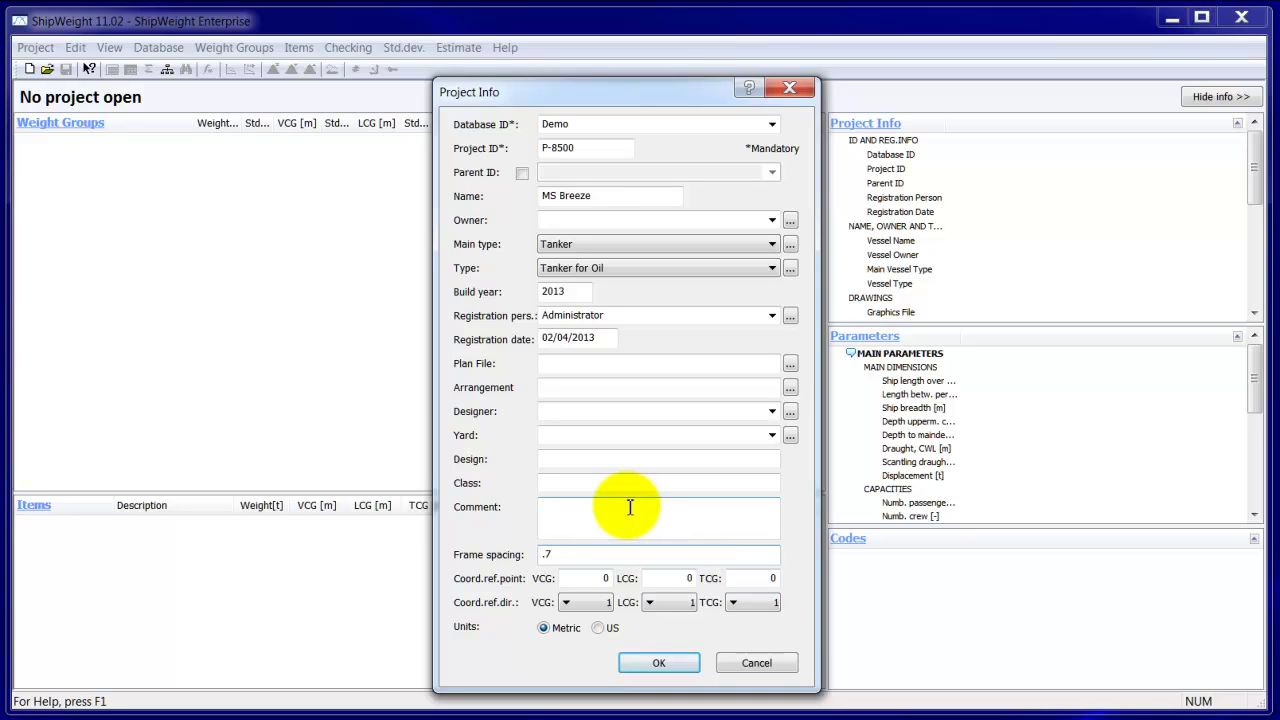
pyautogui.write('#')
pyautogui.press('BackSpace')
pyautogui.press('BackSpace')
pyautogui.press('BackSpace')
pyautogui.write('0.65#25;0.7#90;')
pyautogui.write('0.6#')
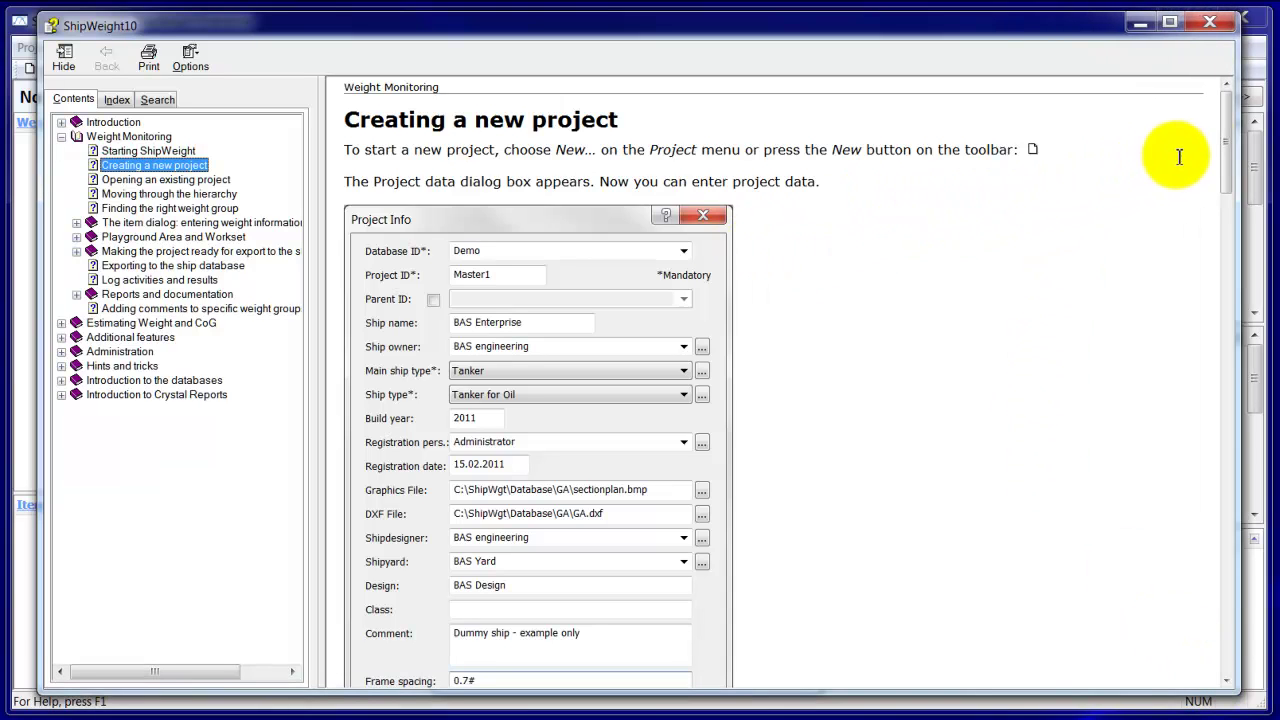
# - Examine the frame spacing syntax and examples in the help topic on creating a new project, and close the help
pyautogui.click(1227, 135)
pyautogui.moveTo(1227, 135); pyautogui.dragTo(1143, 420)
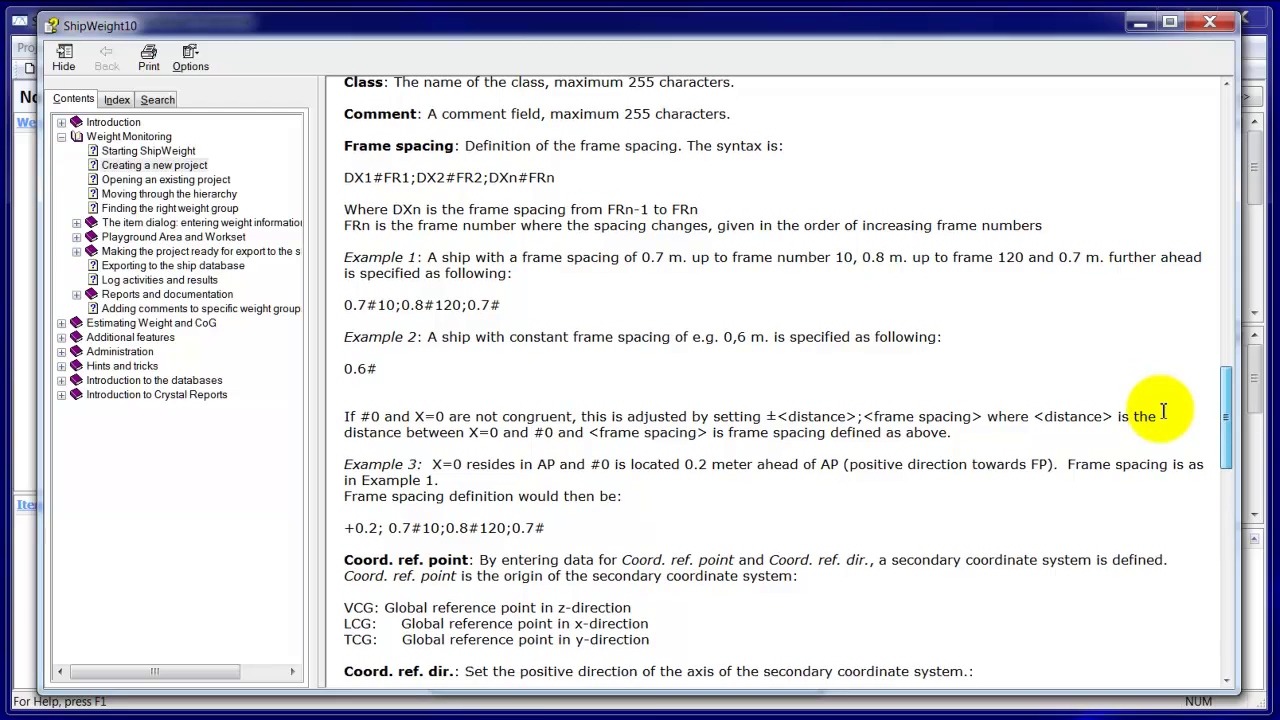
pyautogui.moveTo(343, 146); pyautogui.dragTo(626, 541)
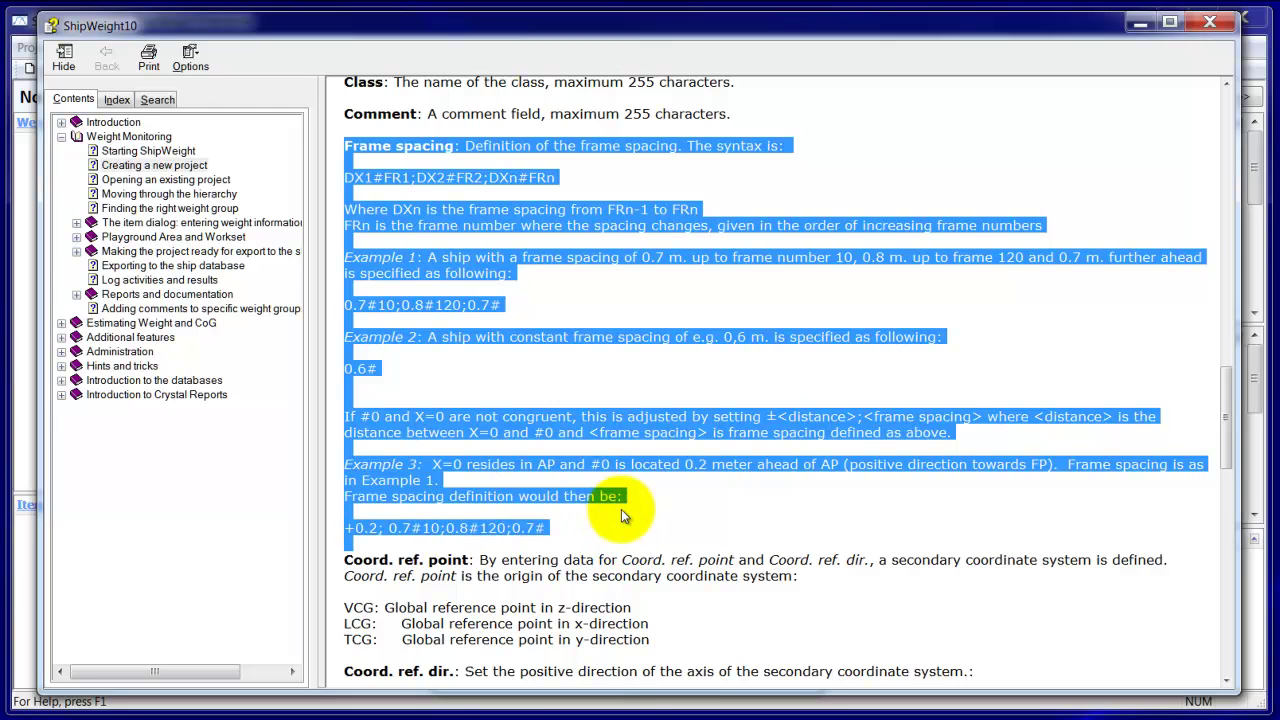
pyautogui.click(615, 396)
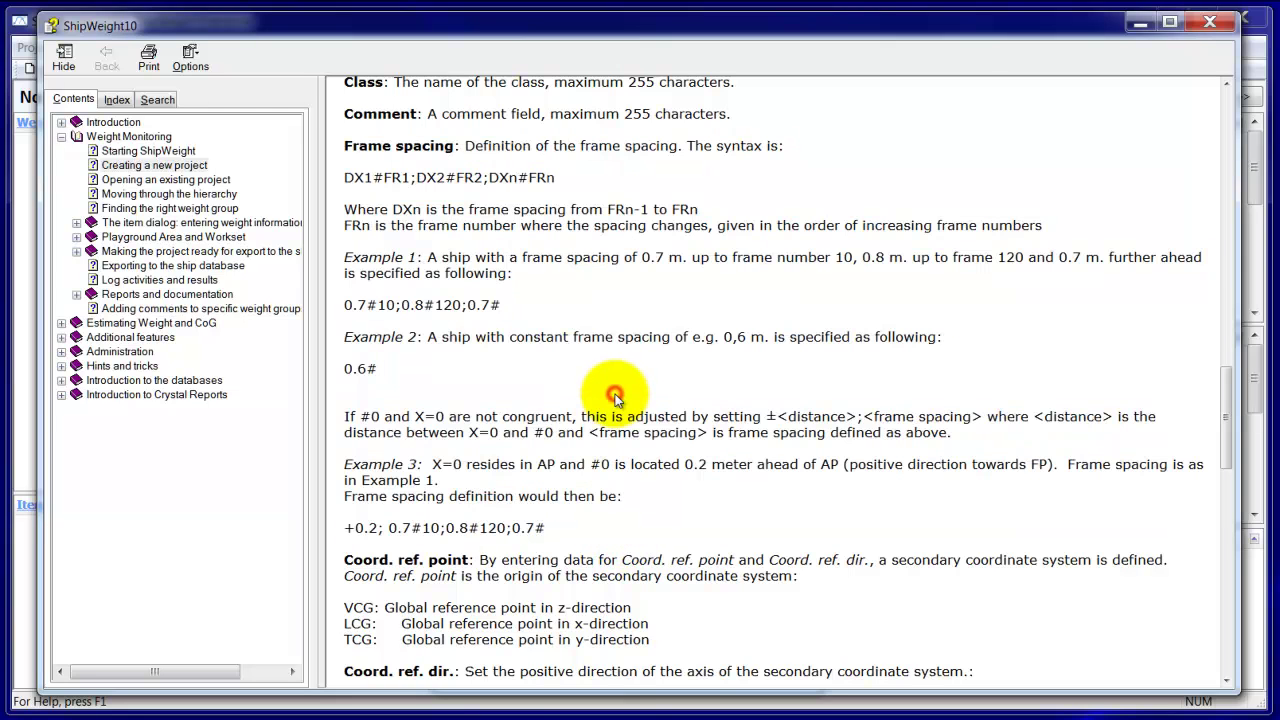
pyautogui.click(1210, 28)
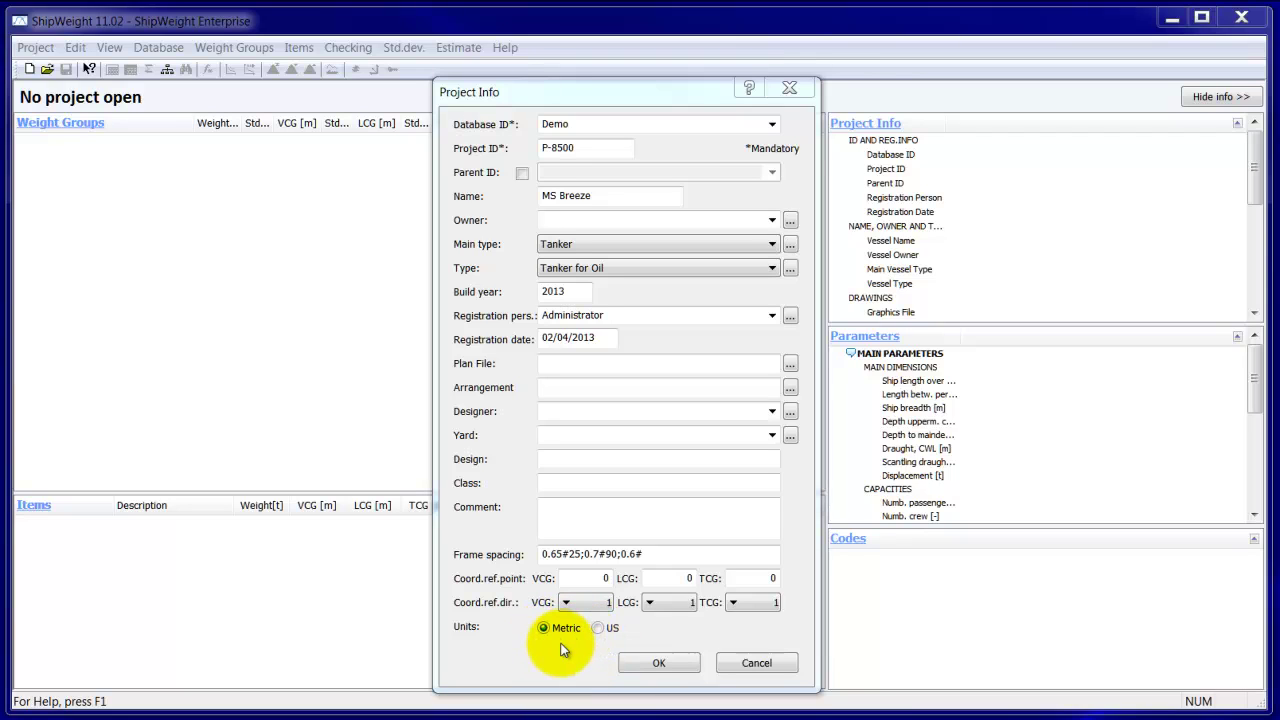
# - Create the project from the entered project data and bring the main weight group dialog fully into view
pyautogui.click(675, 664)
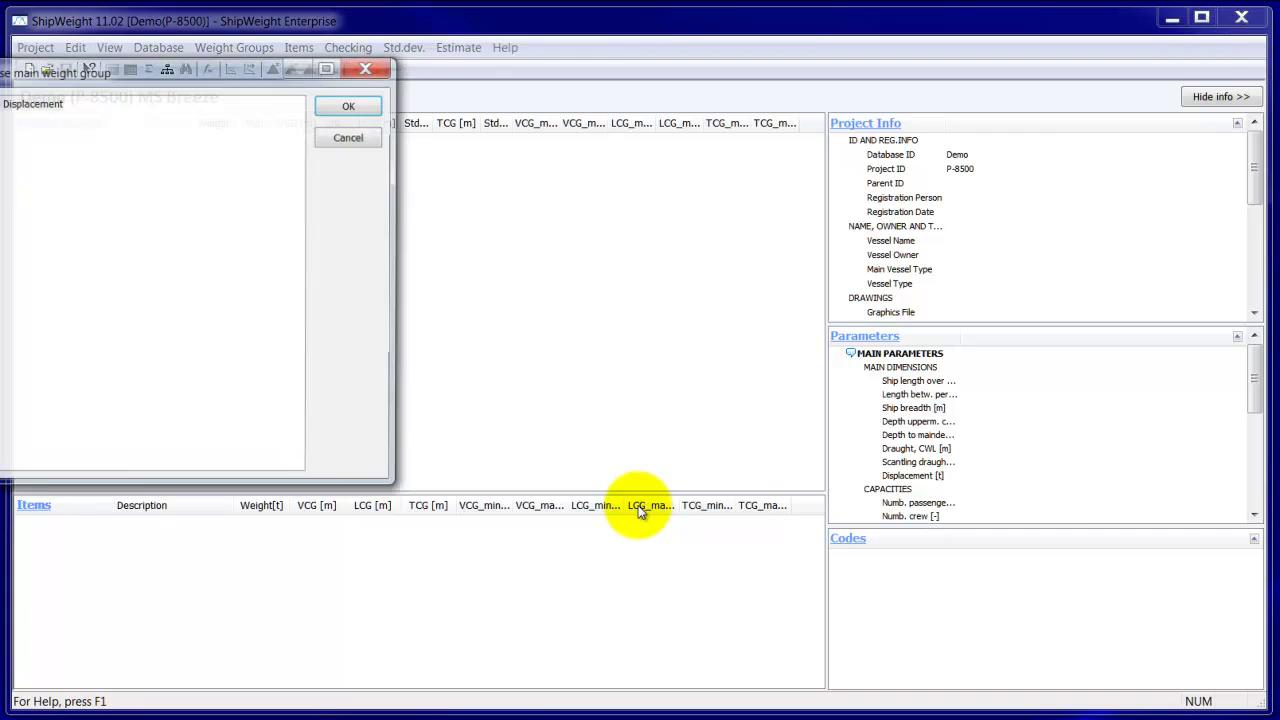
pyautogui.moveTo(230, 60); pyautogui.dragTo(398, 128)
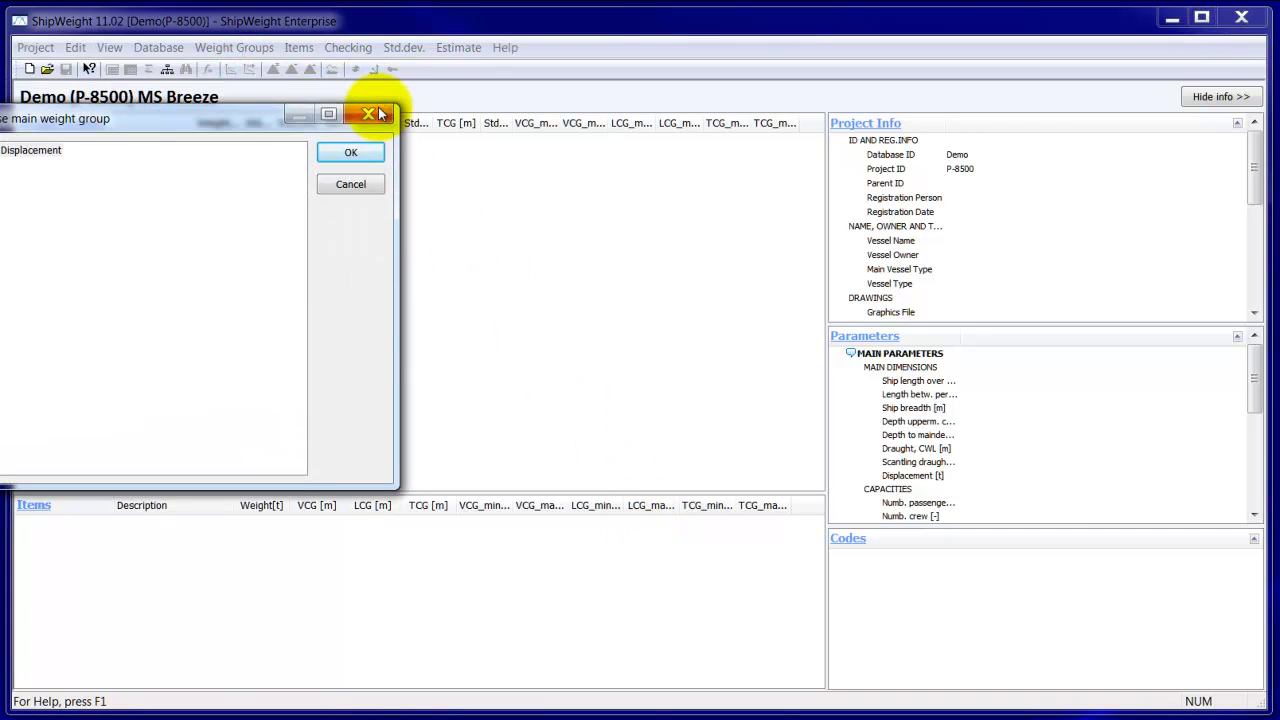
pyautogui.moveTo(205, 138); pyautogui.dragTo(631, 184)
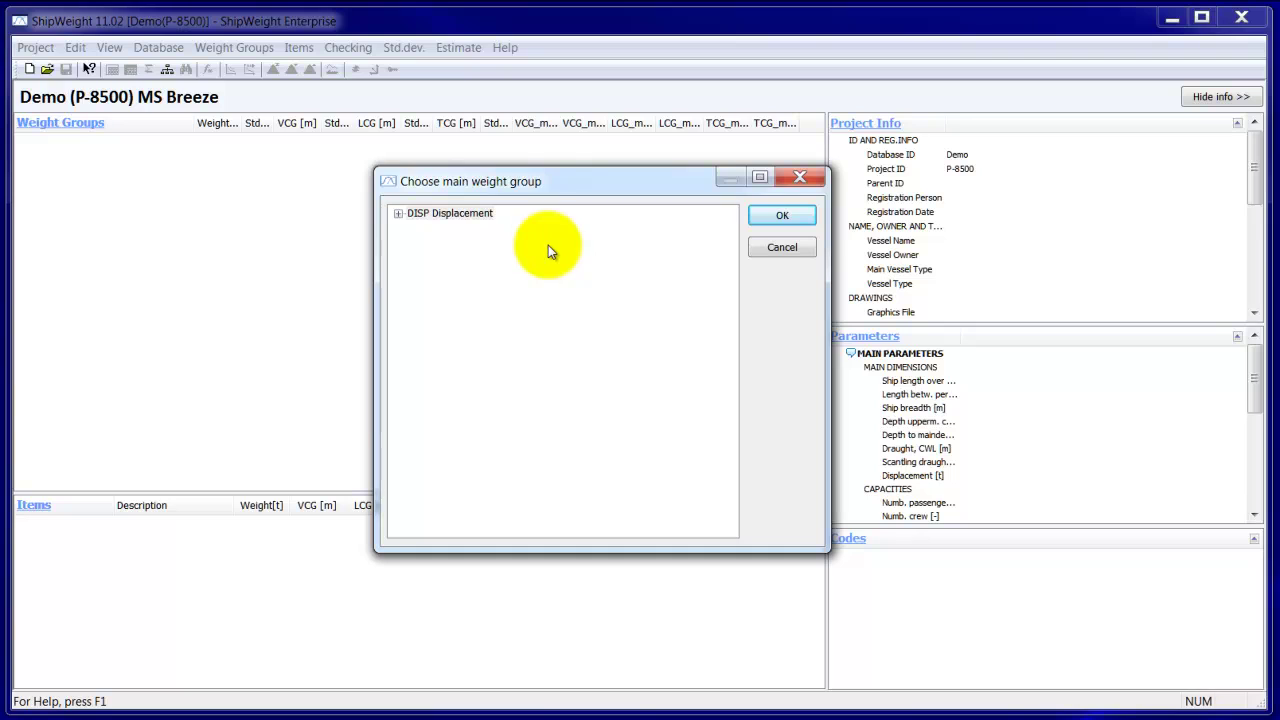
# - Look into the Displacement and Lightship branches, and choose DISP Displacement as the project's main weight group
pyautogui.click(398, 213)
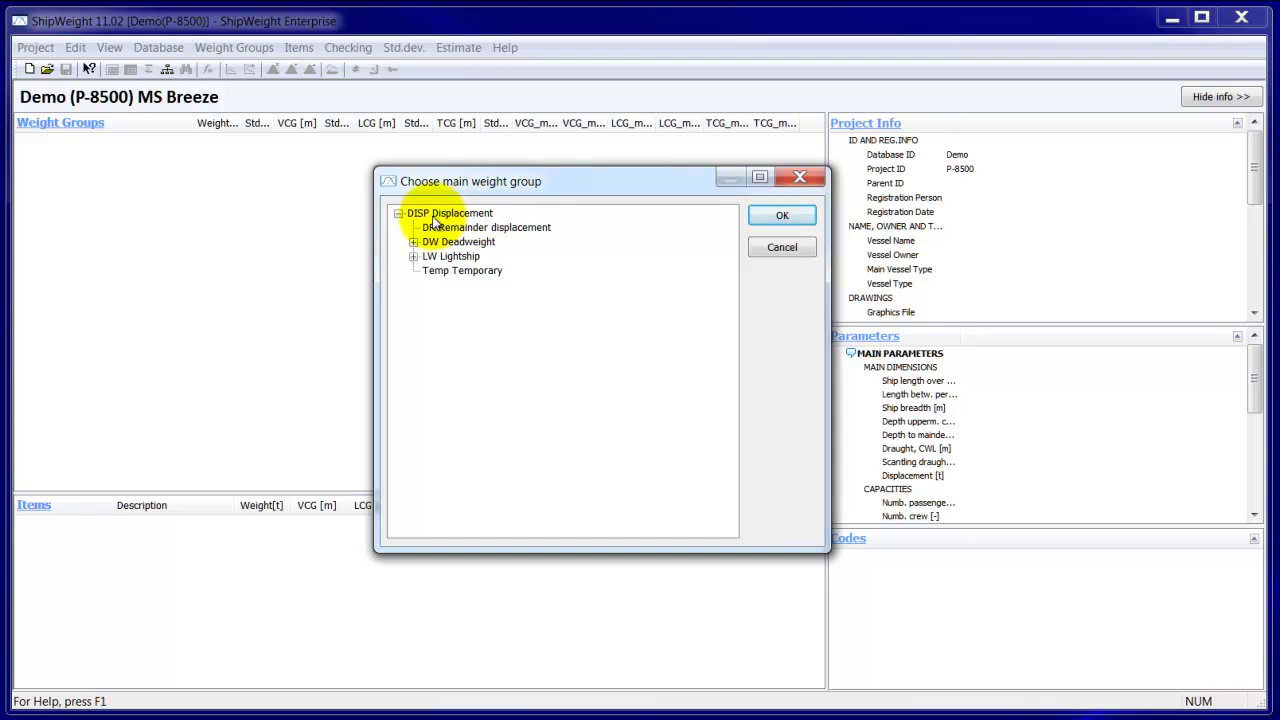
pyautogui.click(426, 216)
pyautogui.click(413, 256)
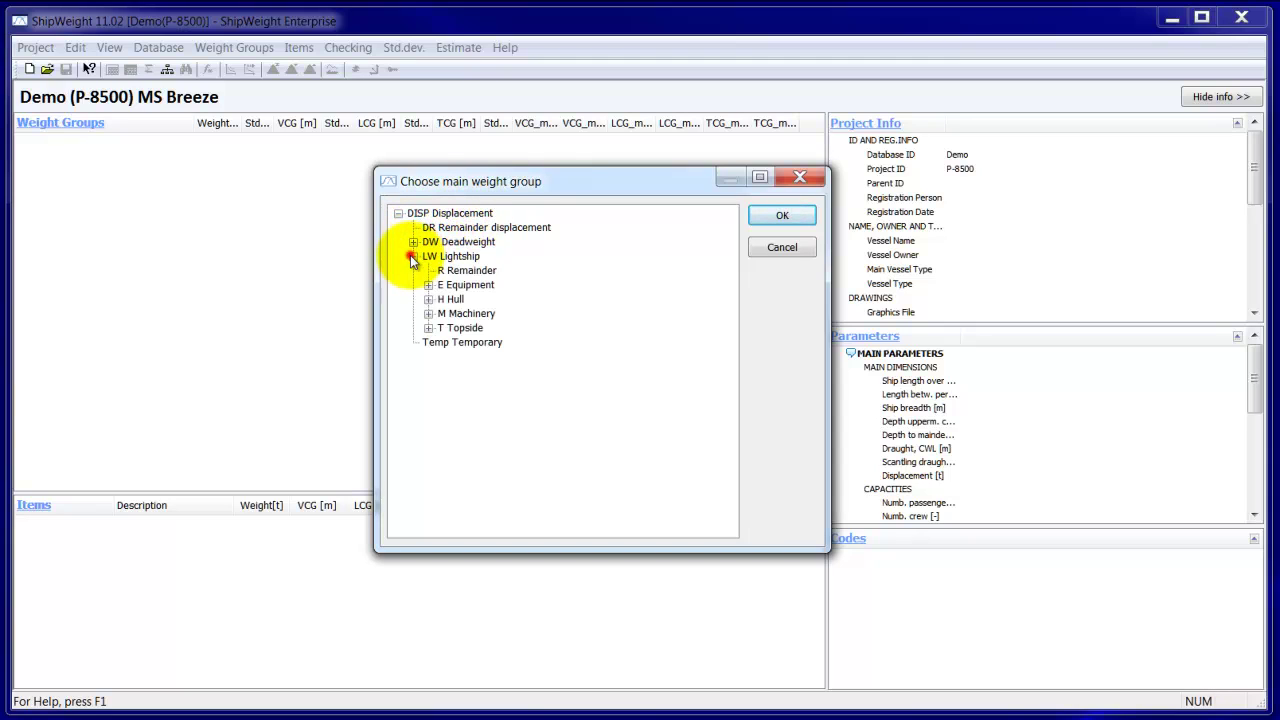
pyautogui.click(455, 286)
pyautogui.click(456, 257)
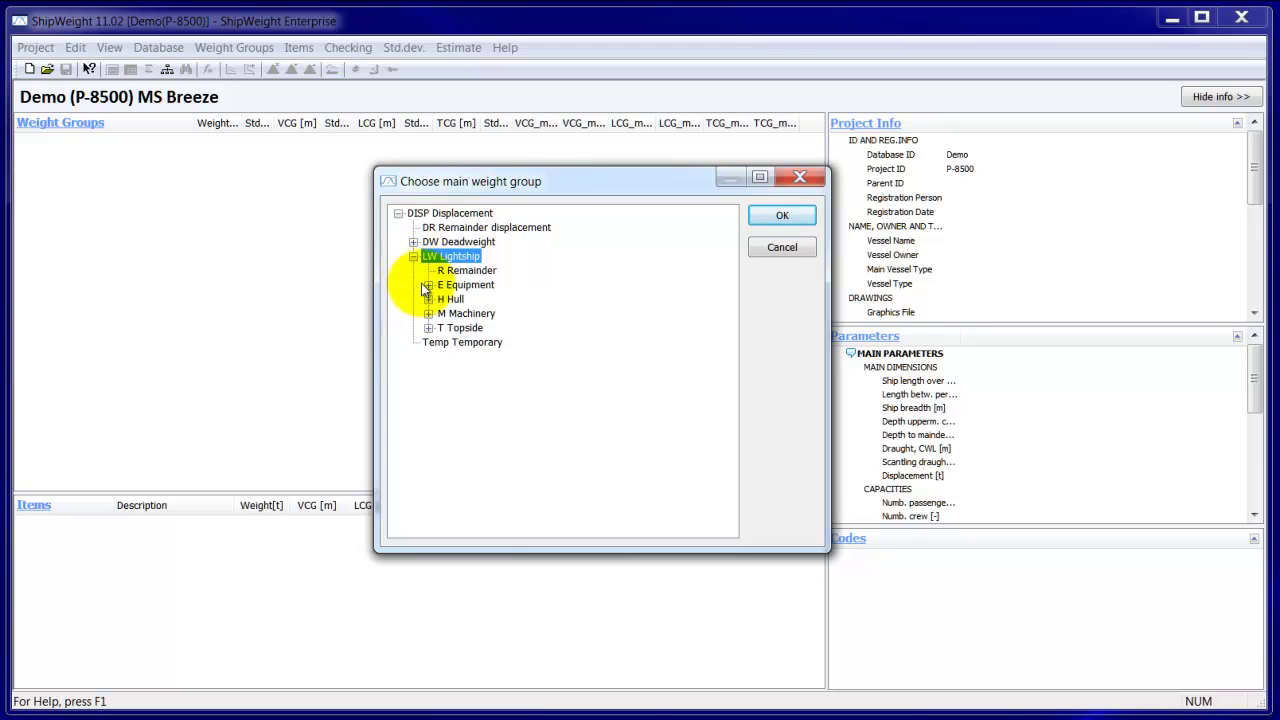
pyautogui.click(413, 257)
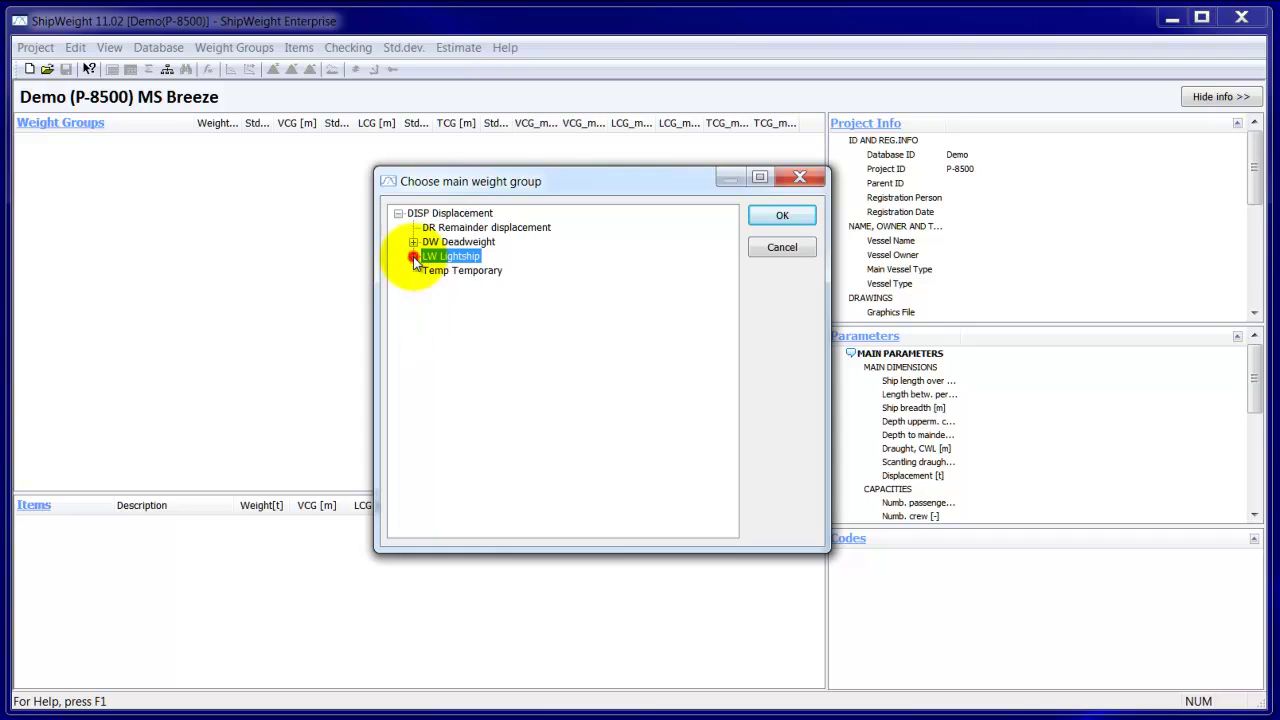
pyautogui.click(449, 213)
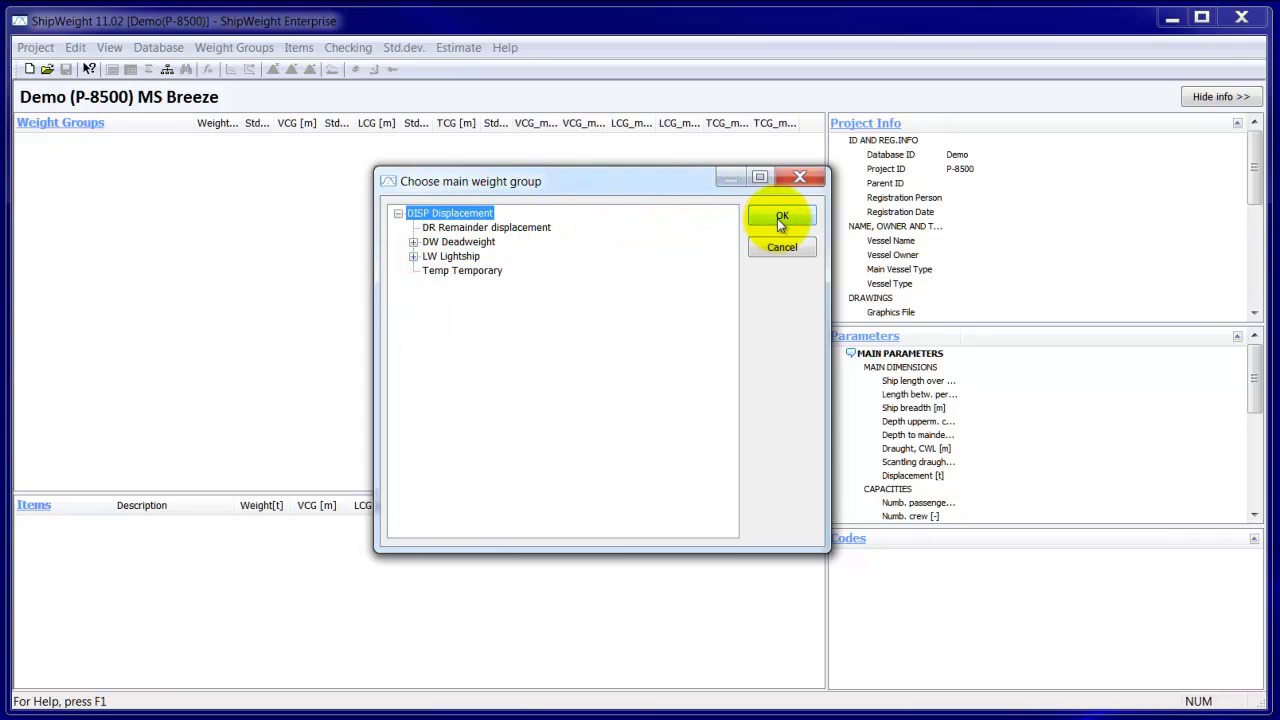
pyautogui.click(781, 220)
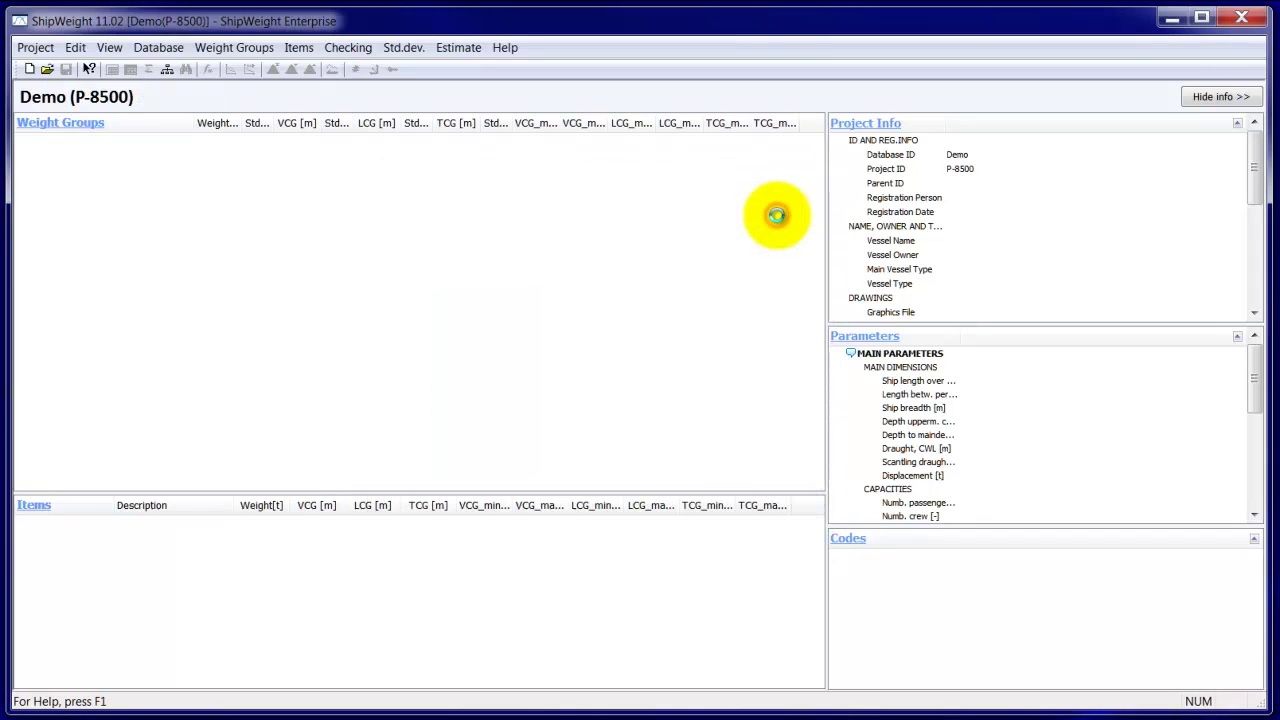
# - Enlarge and reposition the Parameters dialog and widen its Value column
pyautogui.moveTo(681, 206); pyautogui.dragTo(590, 172)
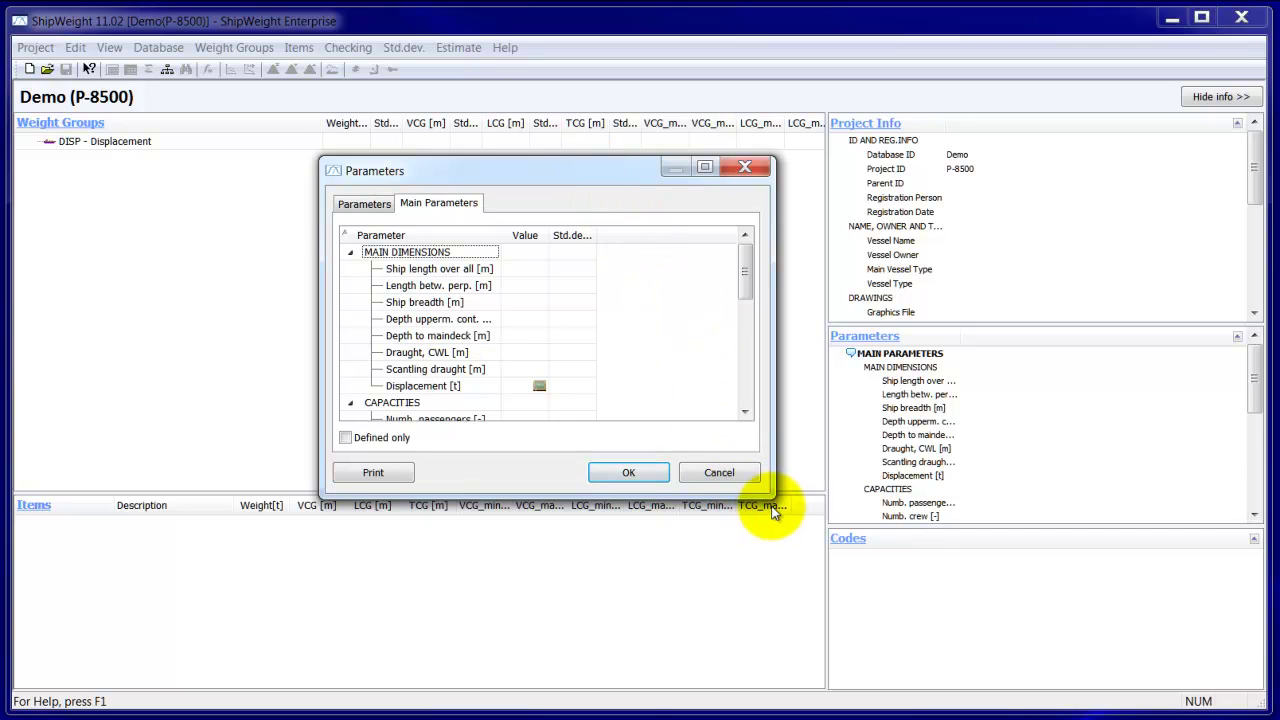
pyautogui.moveTo(771, 495); pyautogui.dragTo(876, 651)
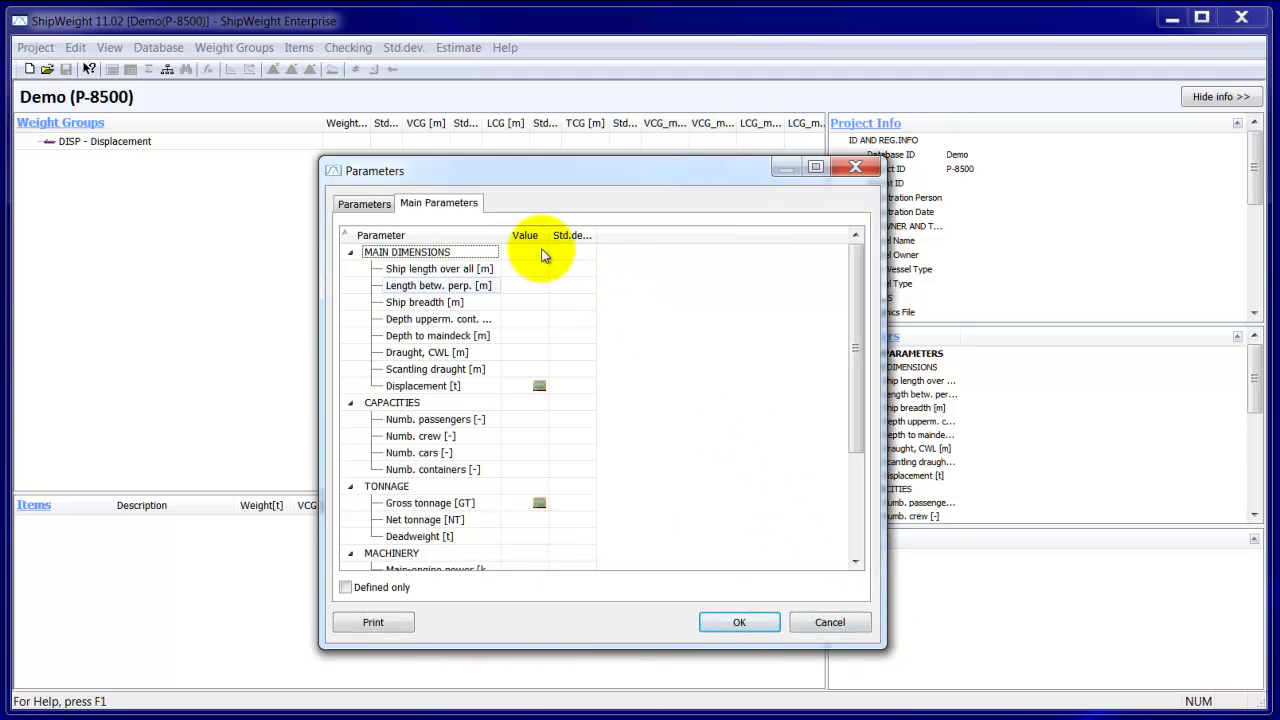
pyautogui.moveTo(549, 235); pyautogui.dragTo(628, 243)
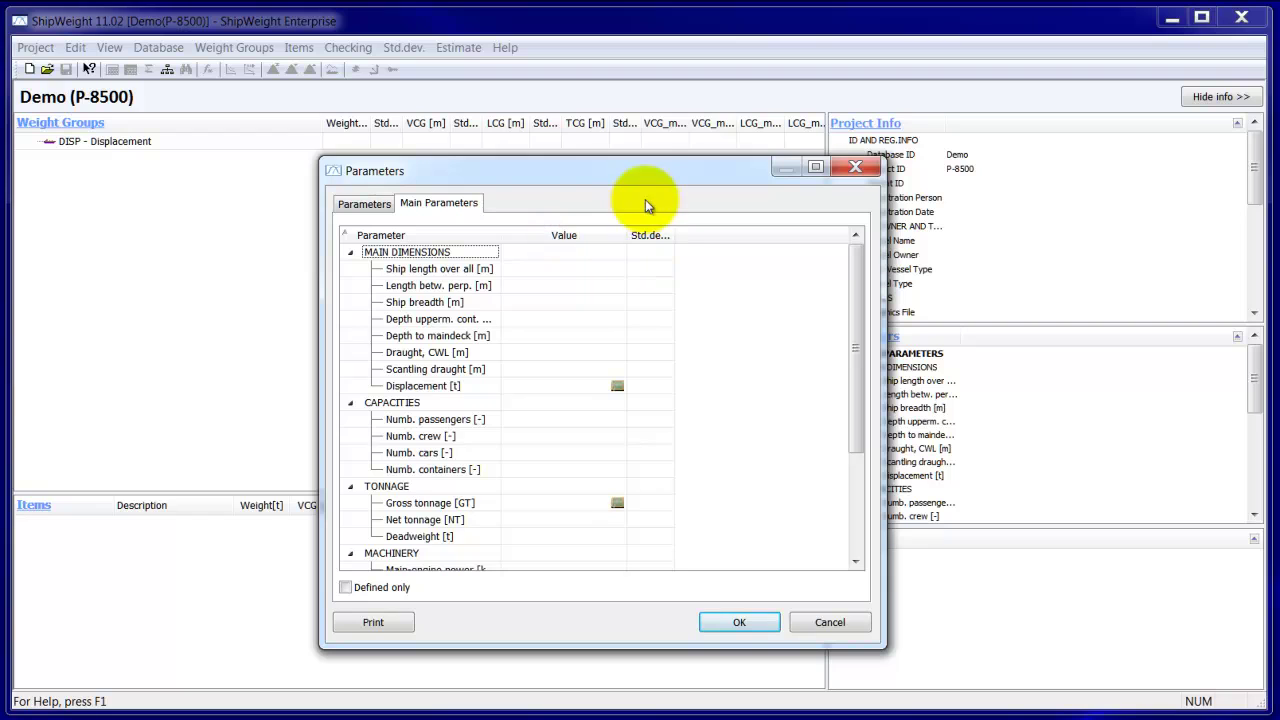
pyautogui.moveTo(651, 174); pyautogui.dragTo(673, 140)
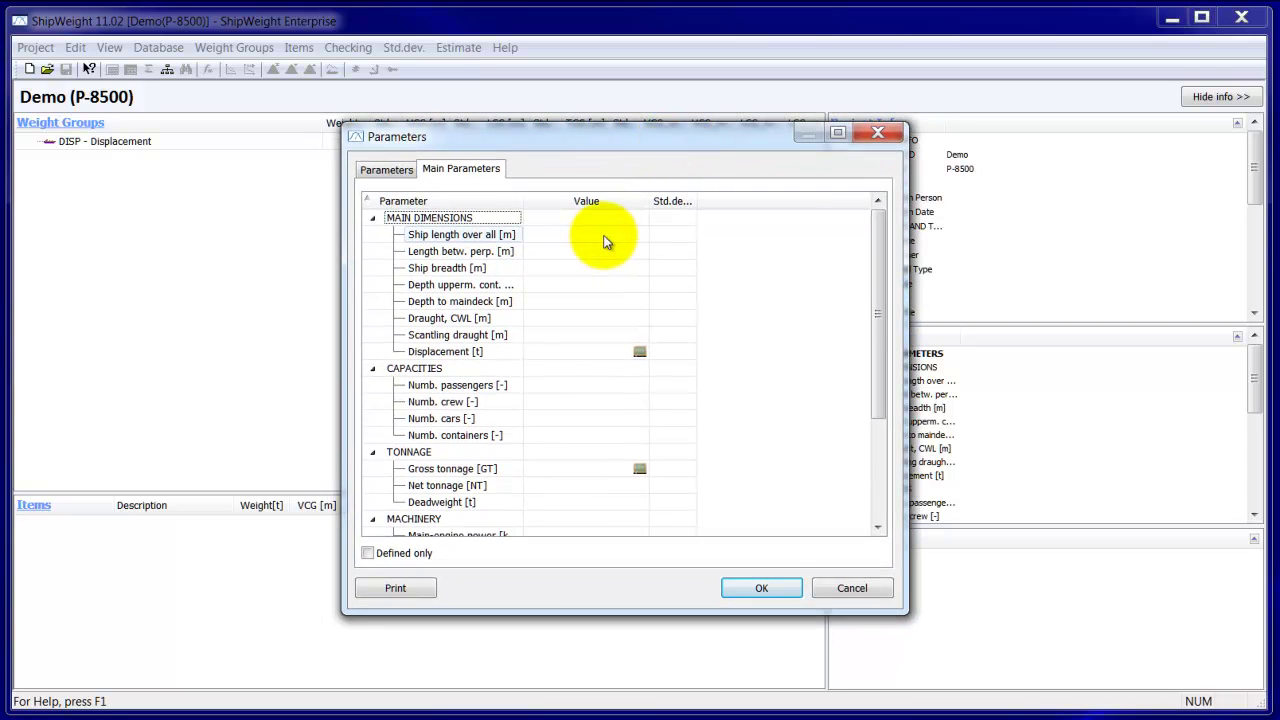
# - Set the ship length over all to 150 m, length between perpendiculars to 140 m and ship breadth to 25 m
pyautogui.click(604, 238)
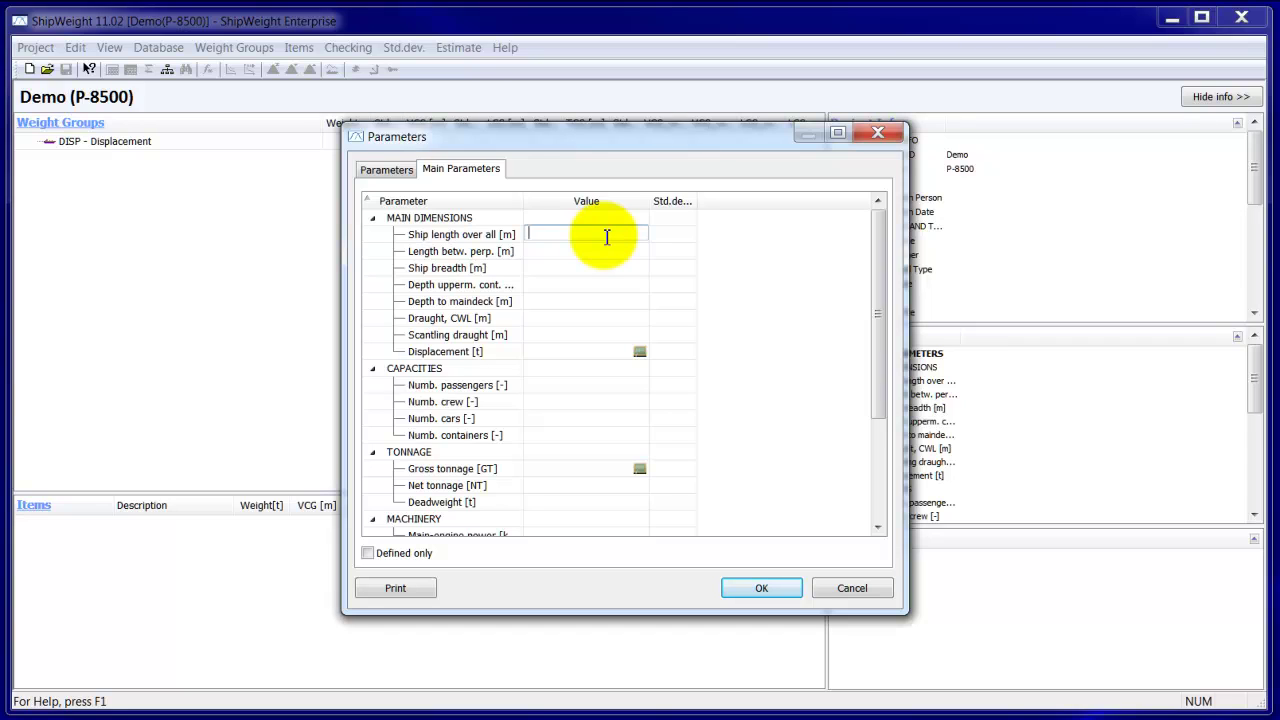
pyautogui.write('150')
pyautogui.click(587, 253)
pyautogui.write('140')
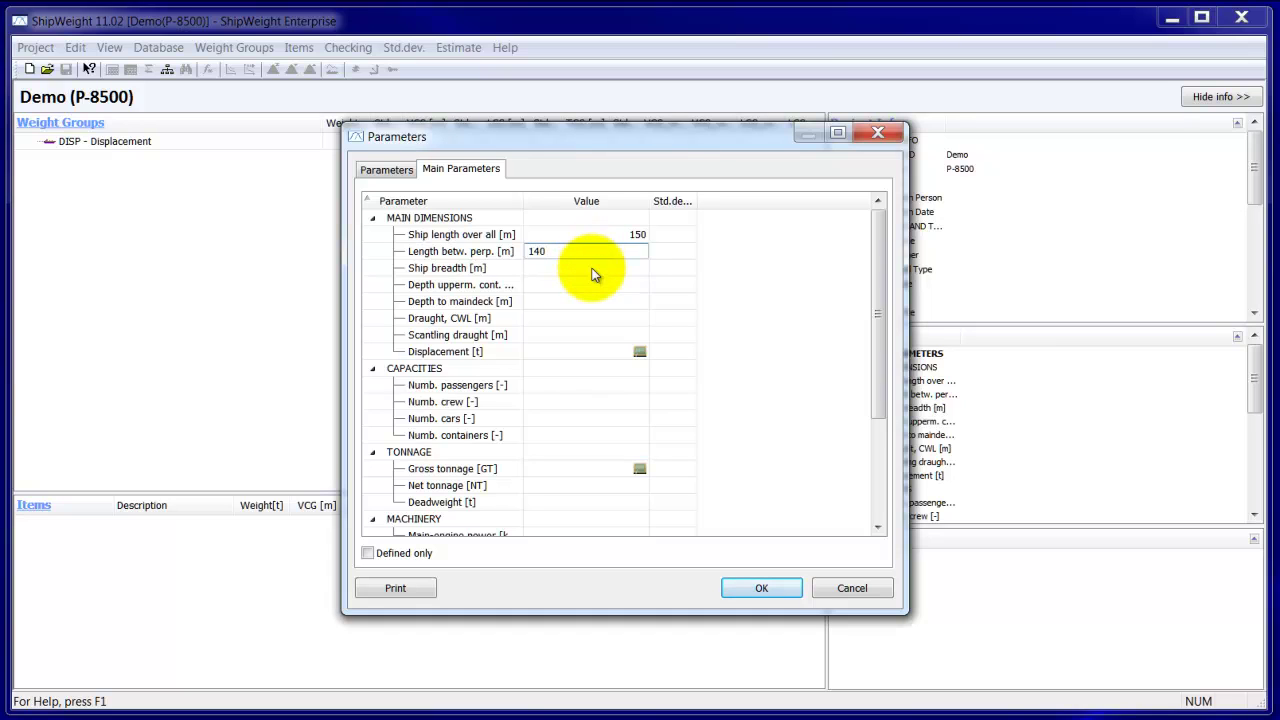
pyautogui.click(587, 268)
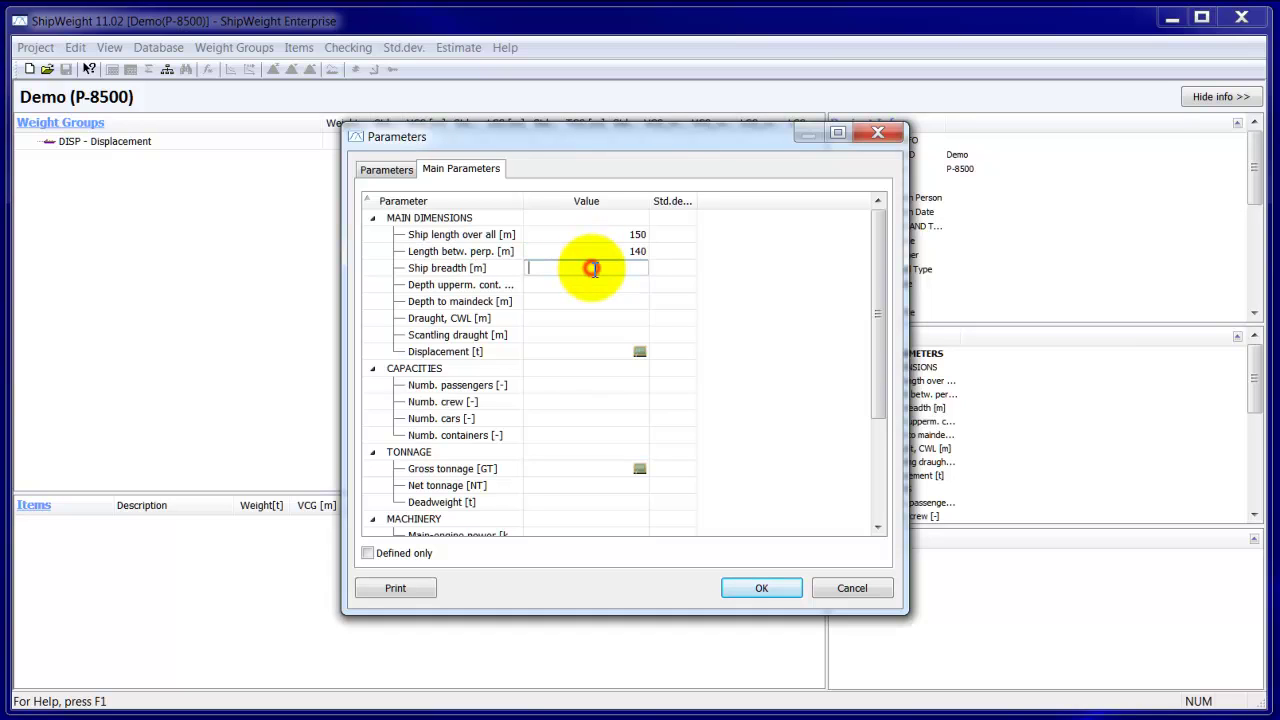
pyautogui.write('25')
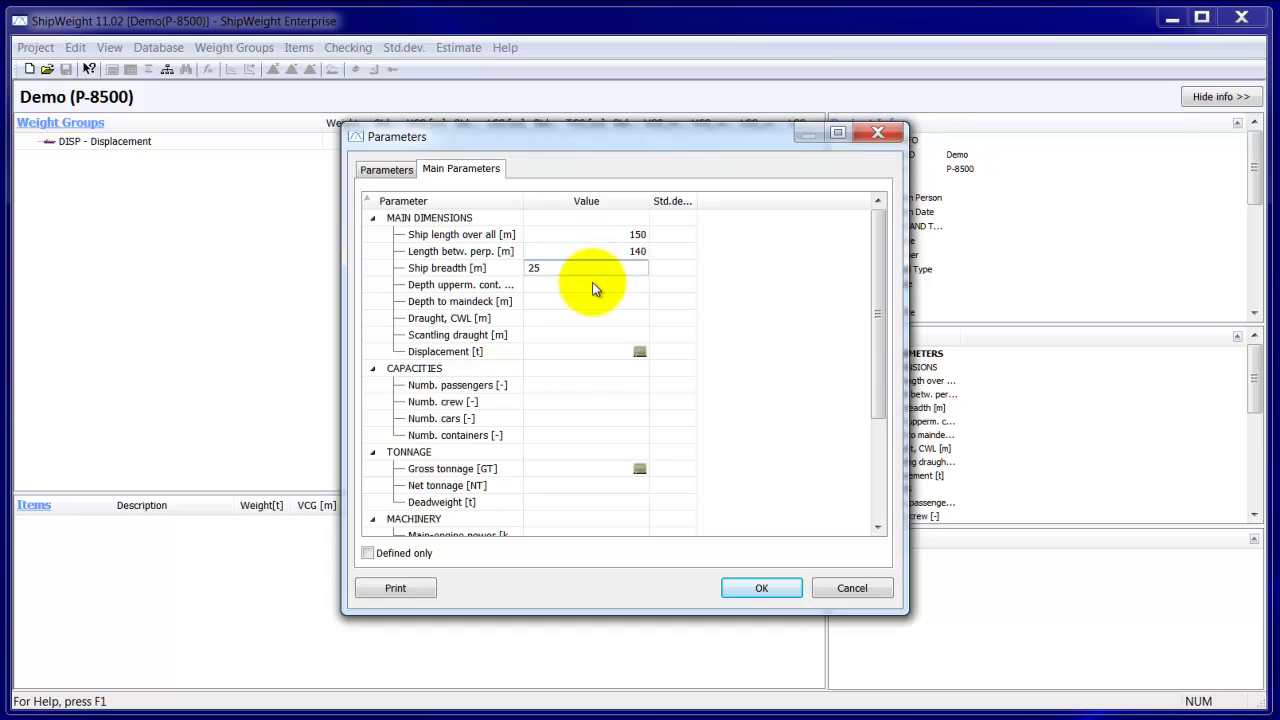
# - Set the depths to the uppermost continuous deck and maindeck to 9 m, and the CWL and scantling draughts to 5 m
pyautogui.click(598, 286)
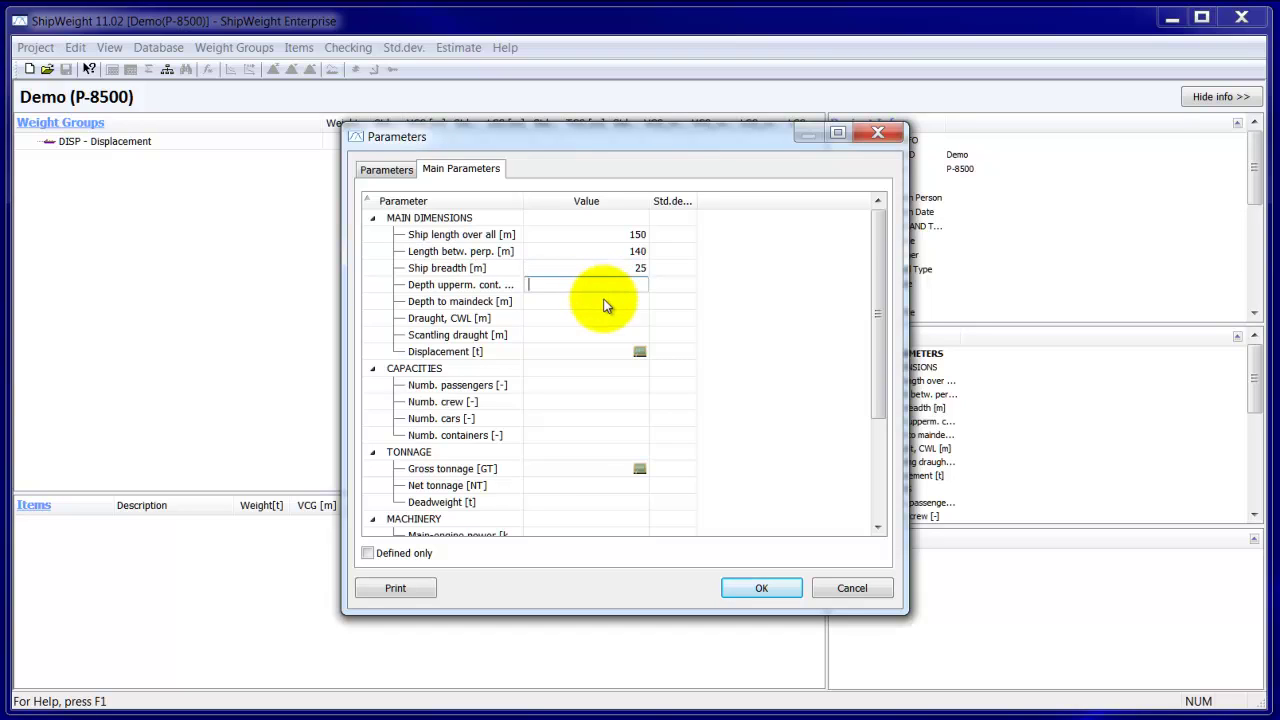
pyautogui.write('9')
pyautogui.click(618, 302)
pyautogui.write('9')
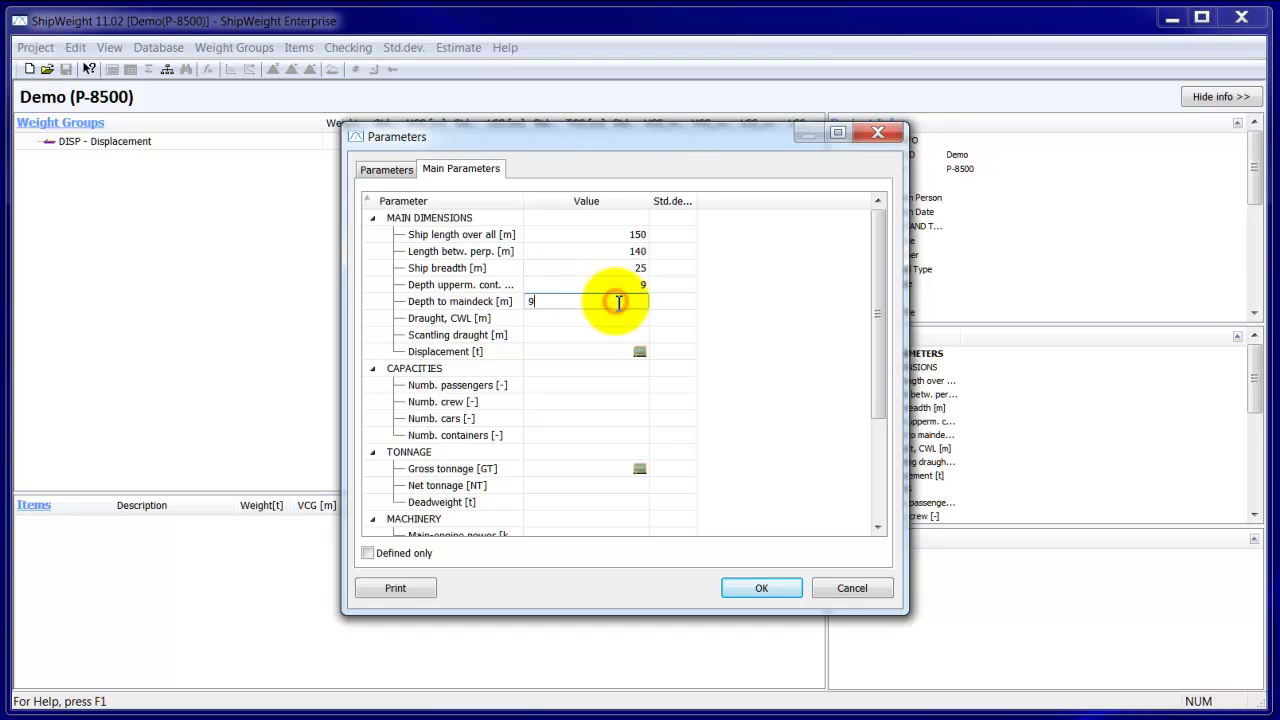
pyautogui.click(612, 320)
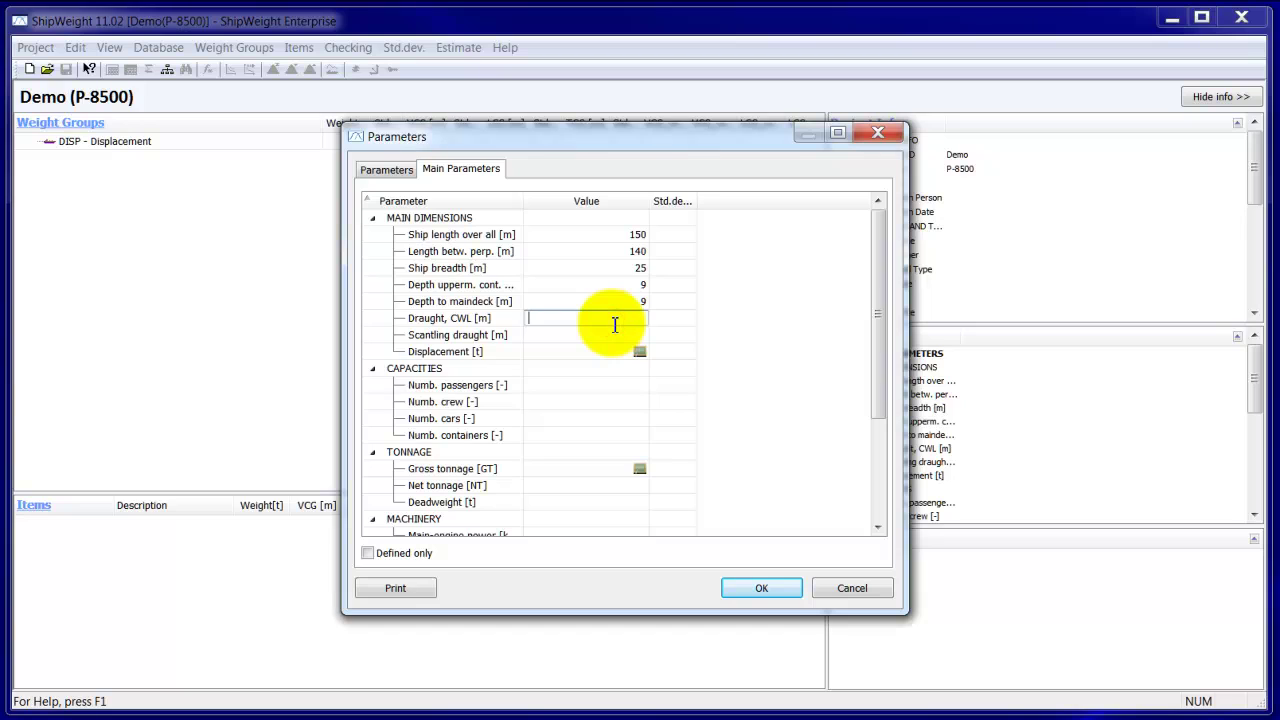
pyautogui.write('5')
pyautogui.click(612, 334)
pyautogui.write('5')
pyautogui.click(591, 352)
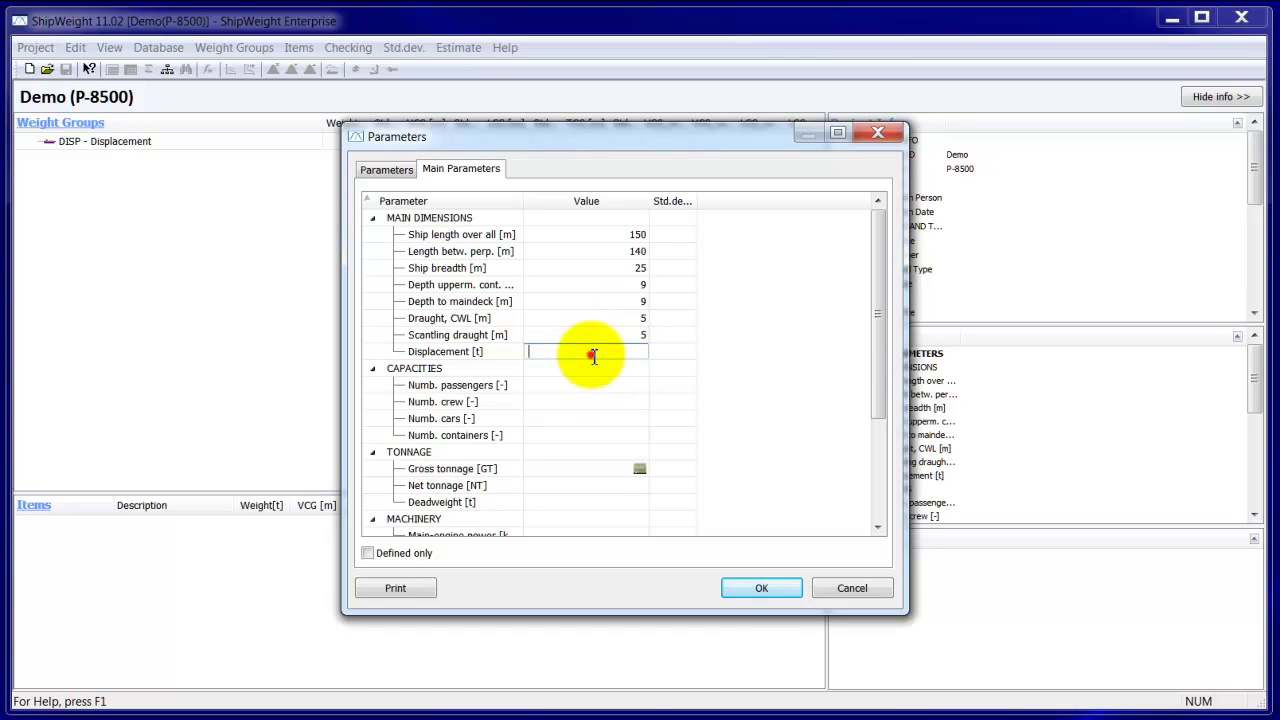
# - Set the main-engine power to 15000 and the number of main engines to 2
pyautogui.click(587, 400)
pyautogui.scroll(-3, 587, 398)
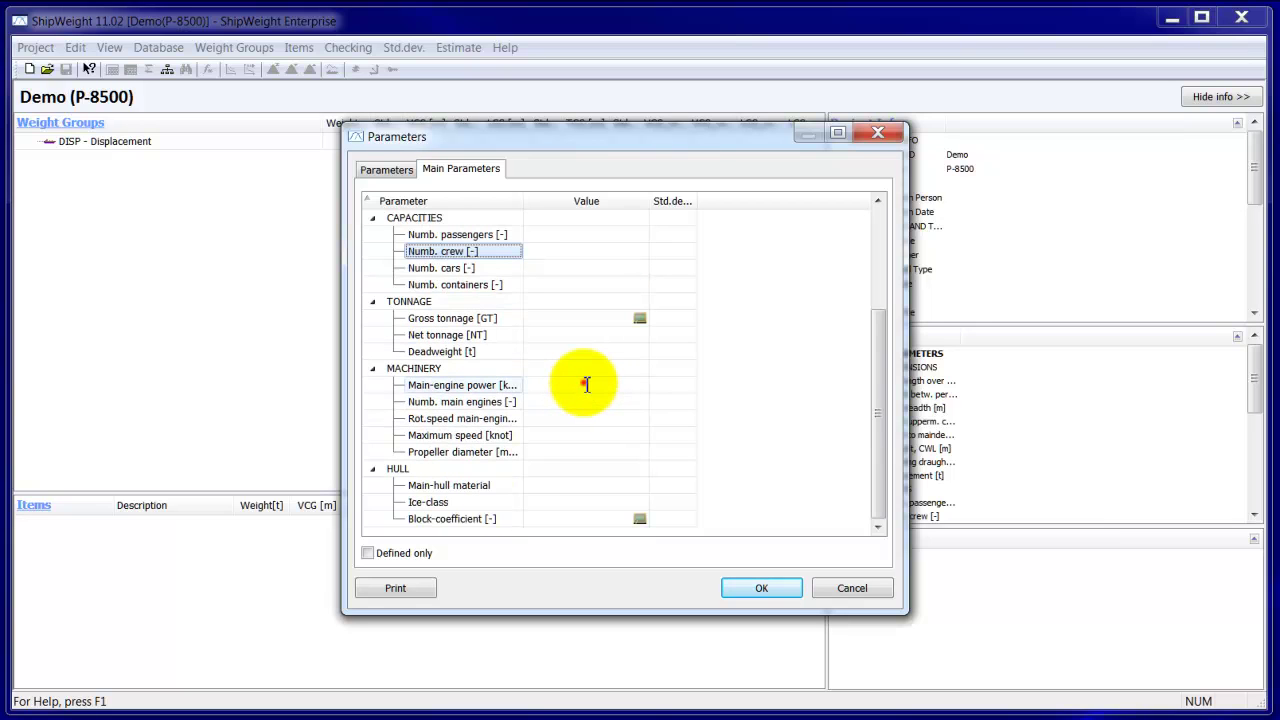
pyautogui.click(586, 386)
pyautogui.write('15000')
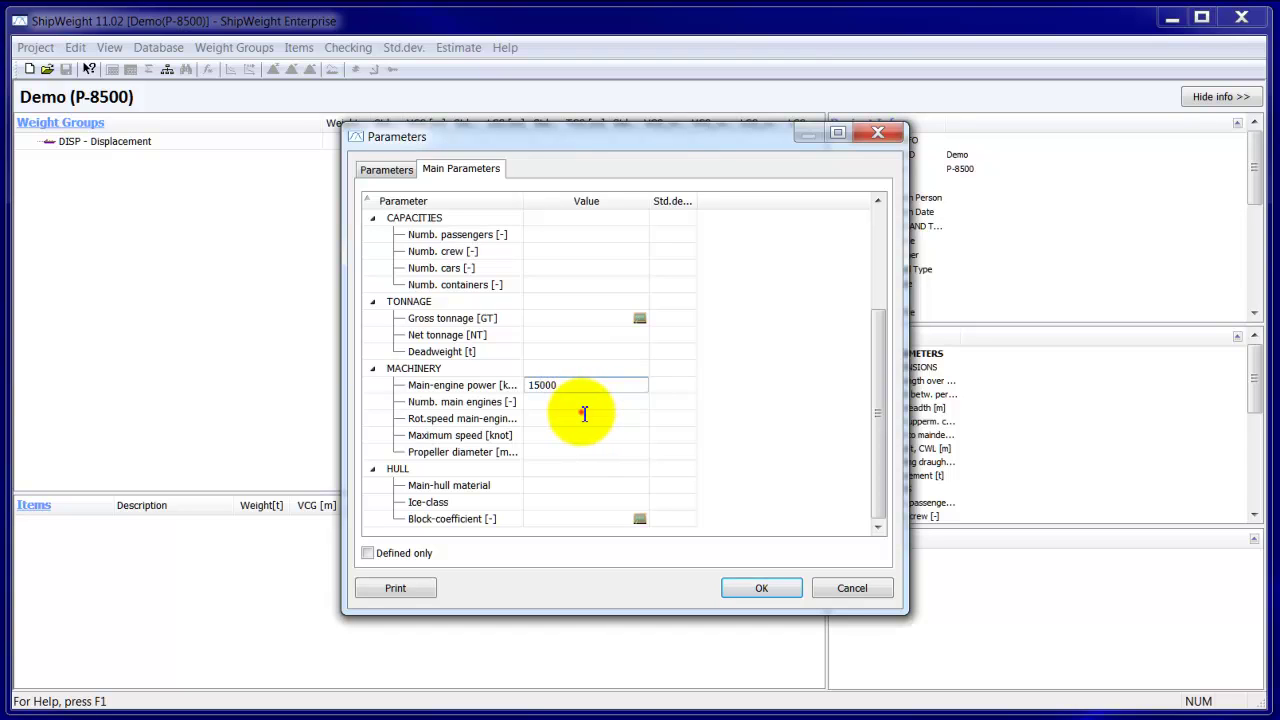
pyautogui.click(581, 416)
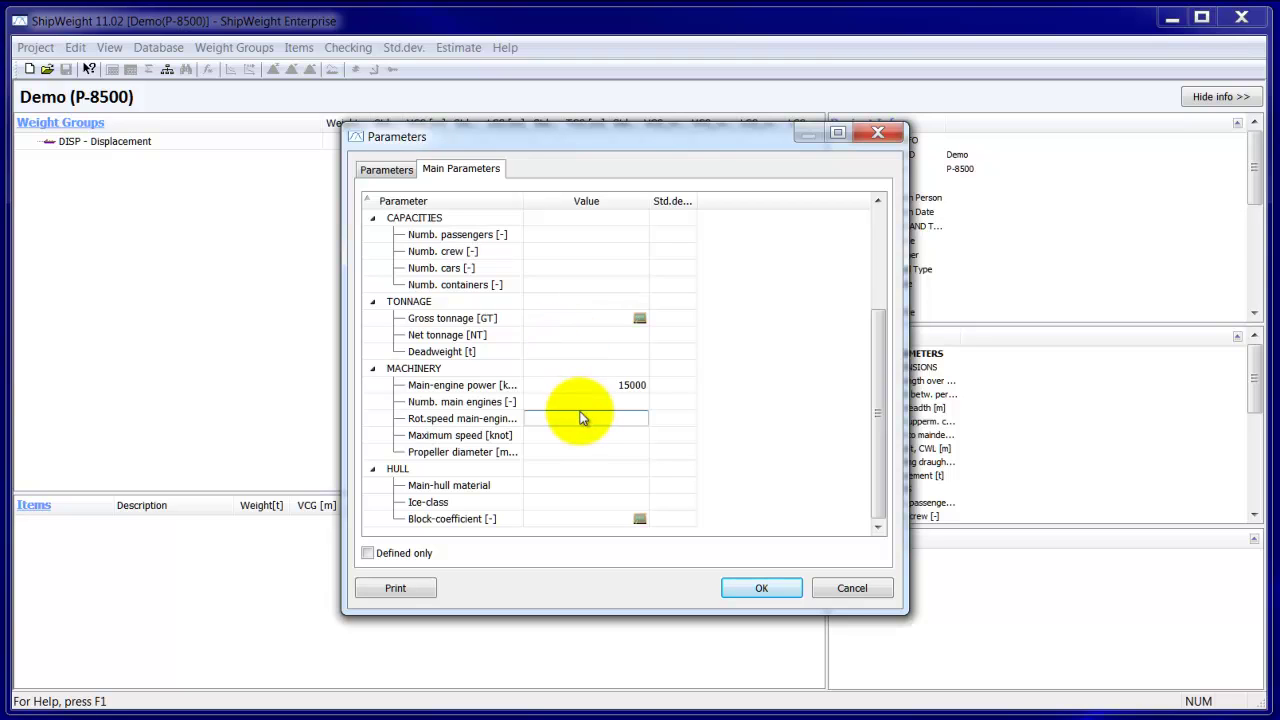
pyautogui.click(566, 401)
pyautogui.write('2')
pyautogui.click(594, 433)
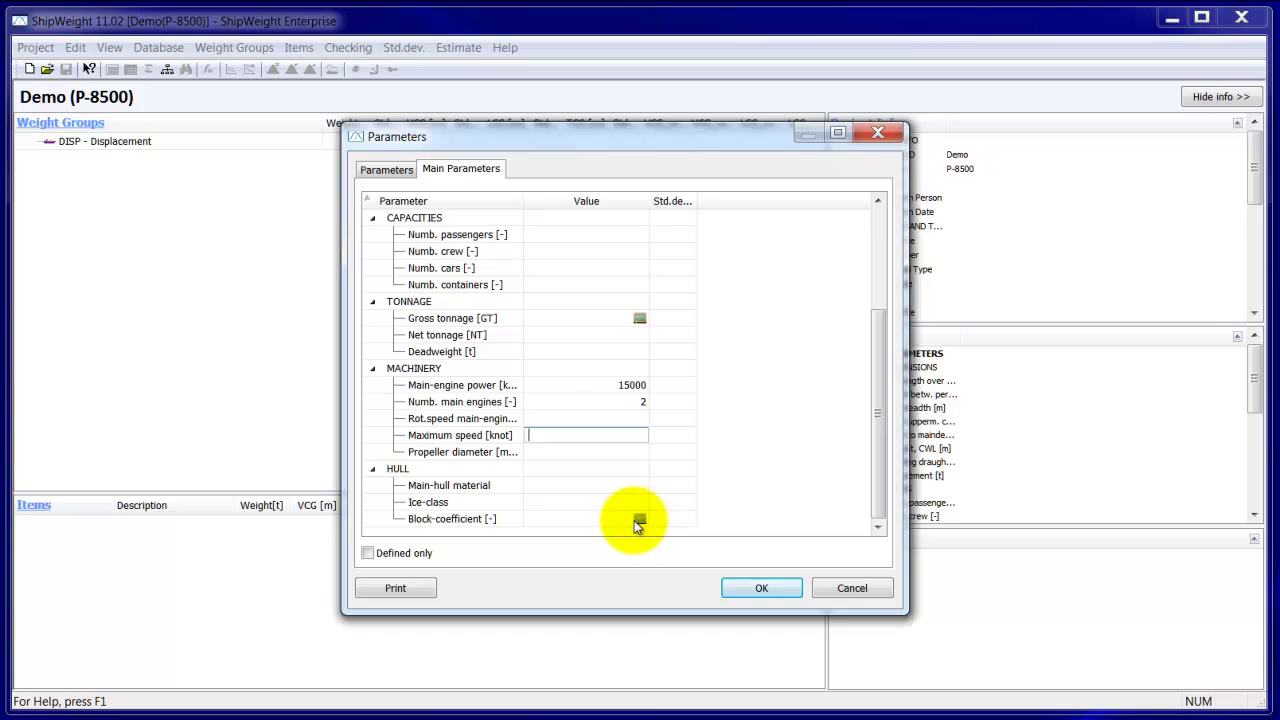
# - Set the hull's block coefficient directly to 0.8
pyautogui.click(574, 522)
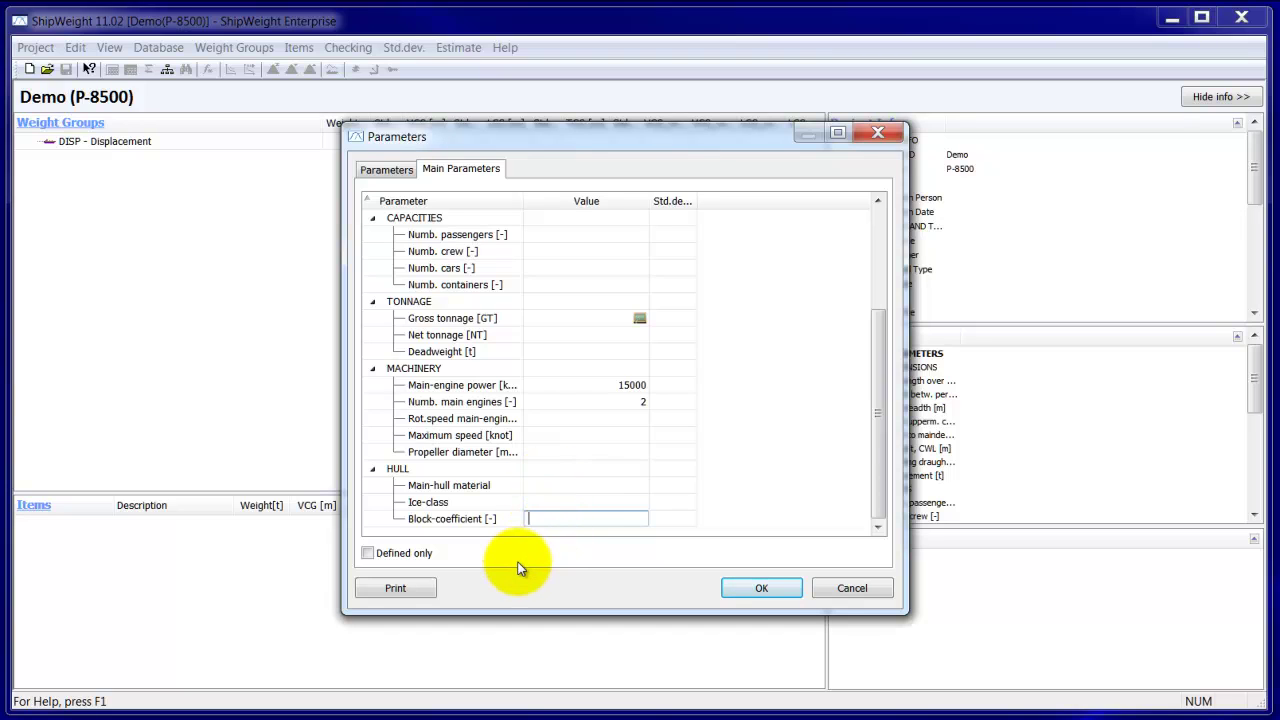
pyautogui.write('0.8')
pyautogui.click(550, 475)
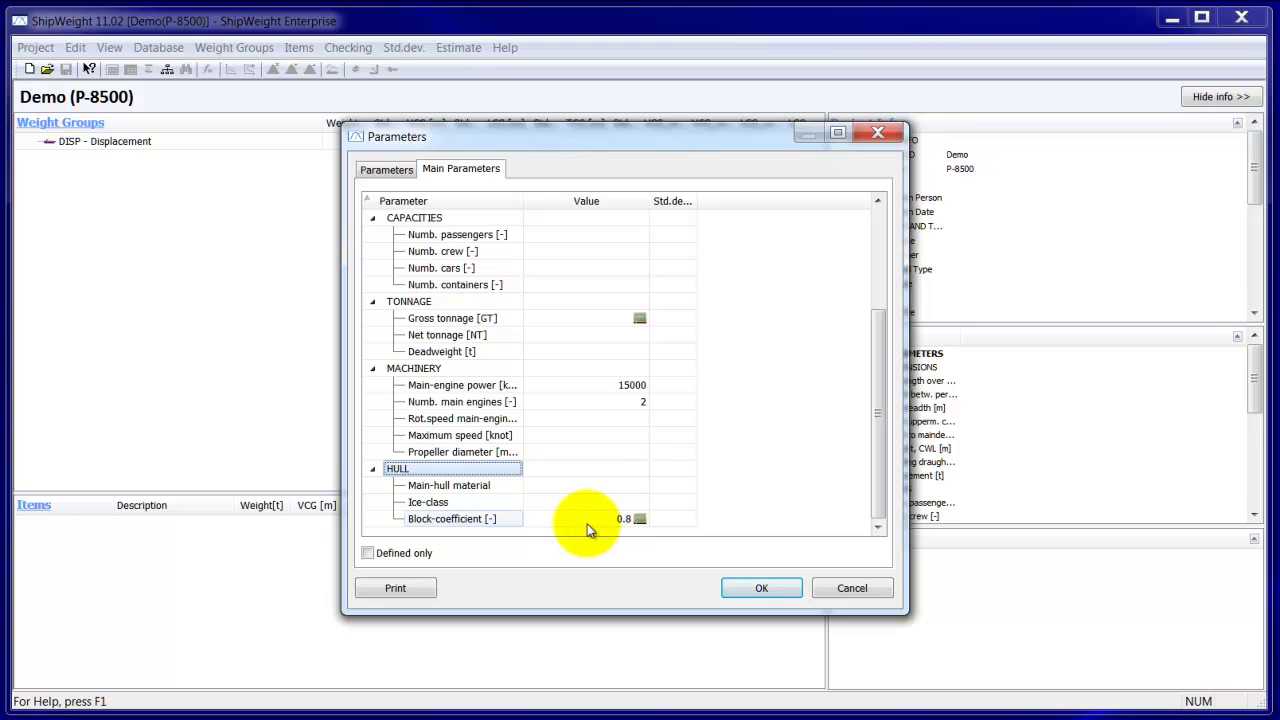
# - Open the composite calculation of the block coefficient and enter a displacement of 12000 t
pyautogui.click(640, 522)
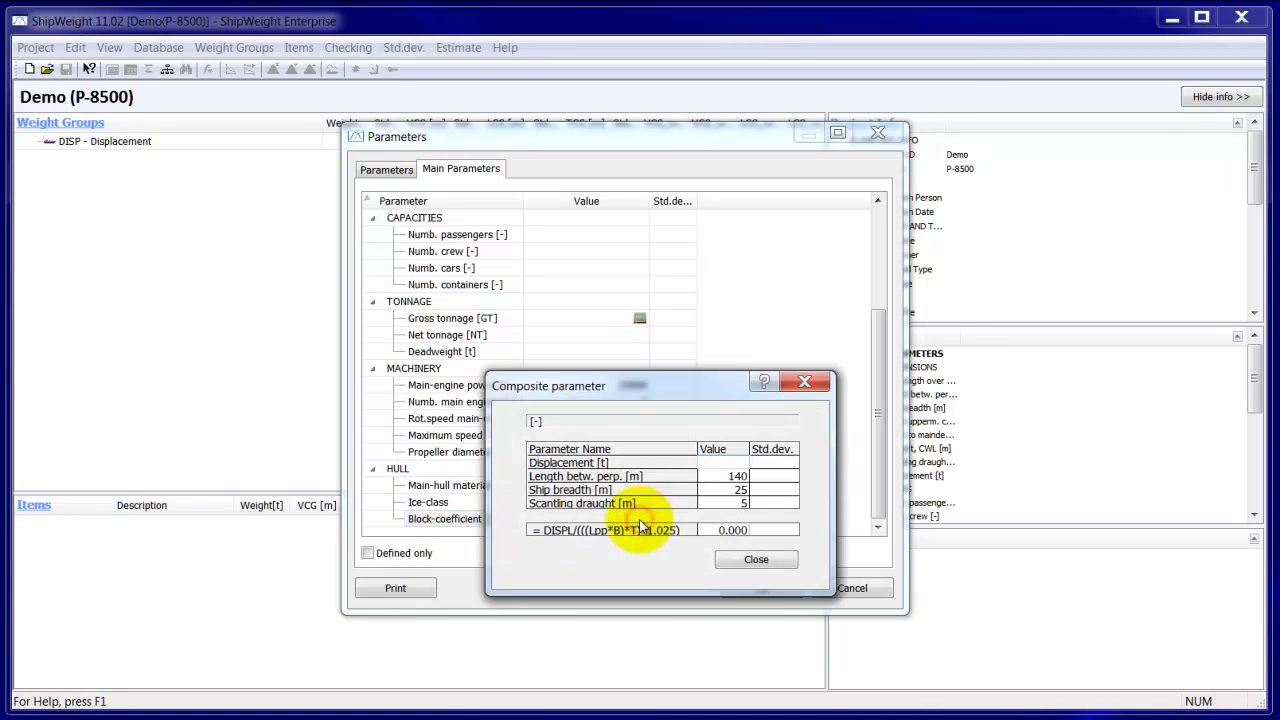
pyautogui.moveTo(667, 390); pyautogui.dragTo(632, 242)
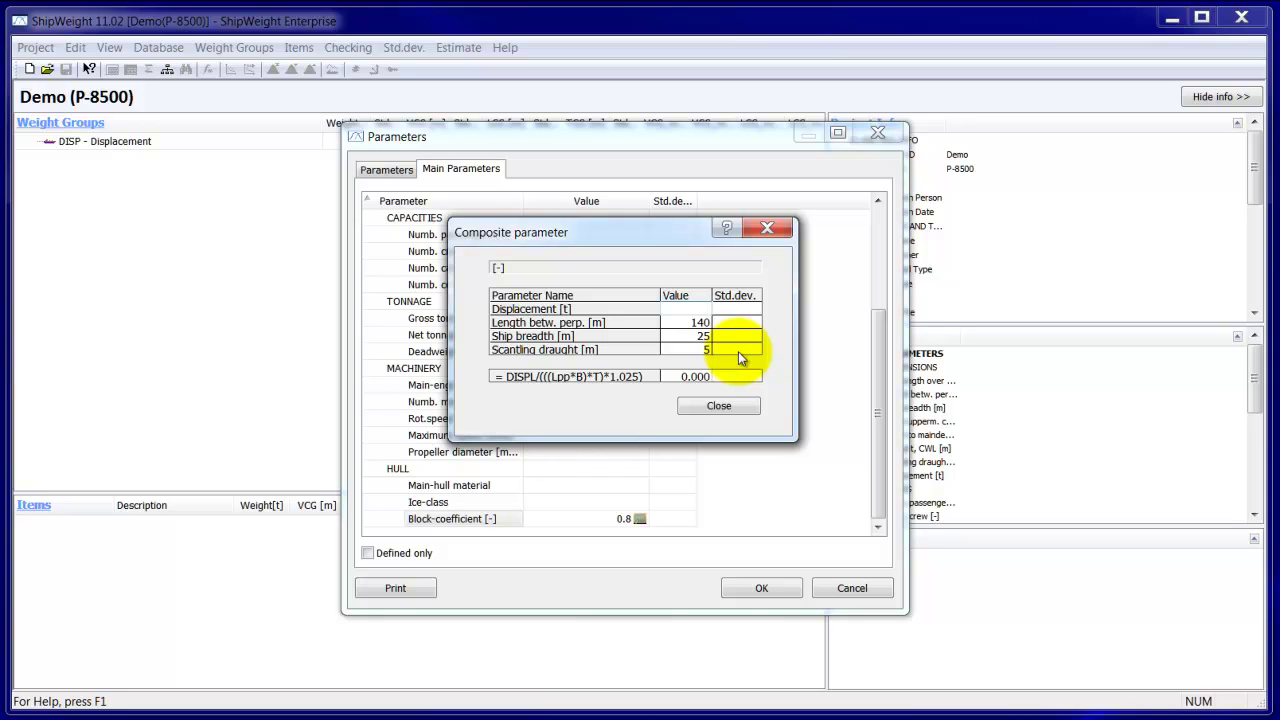
pyautogui.write('12000')
pyautogui.press('Return')
pyautogui.click(690, 323)
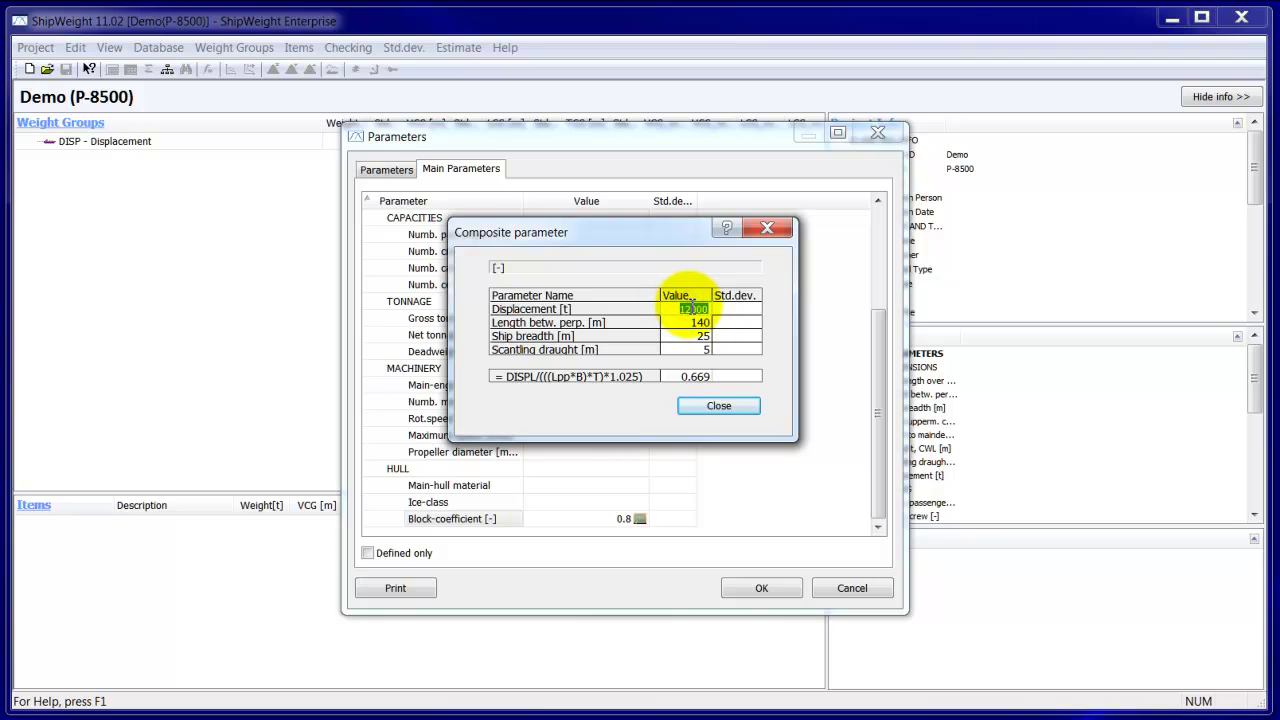
# - Change the displacement to 14000 t, apply the calculated block coefficient and confirm the main parameters
pyautogui.click(690, 306)
pyautogui.write('14000')
pyautogui.click(680, 327)
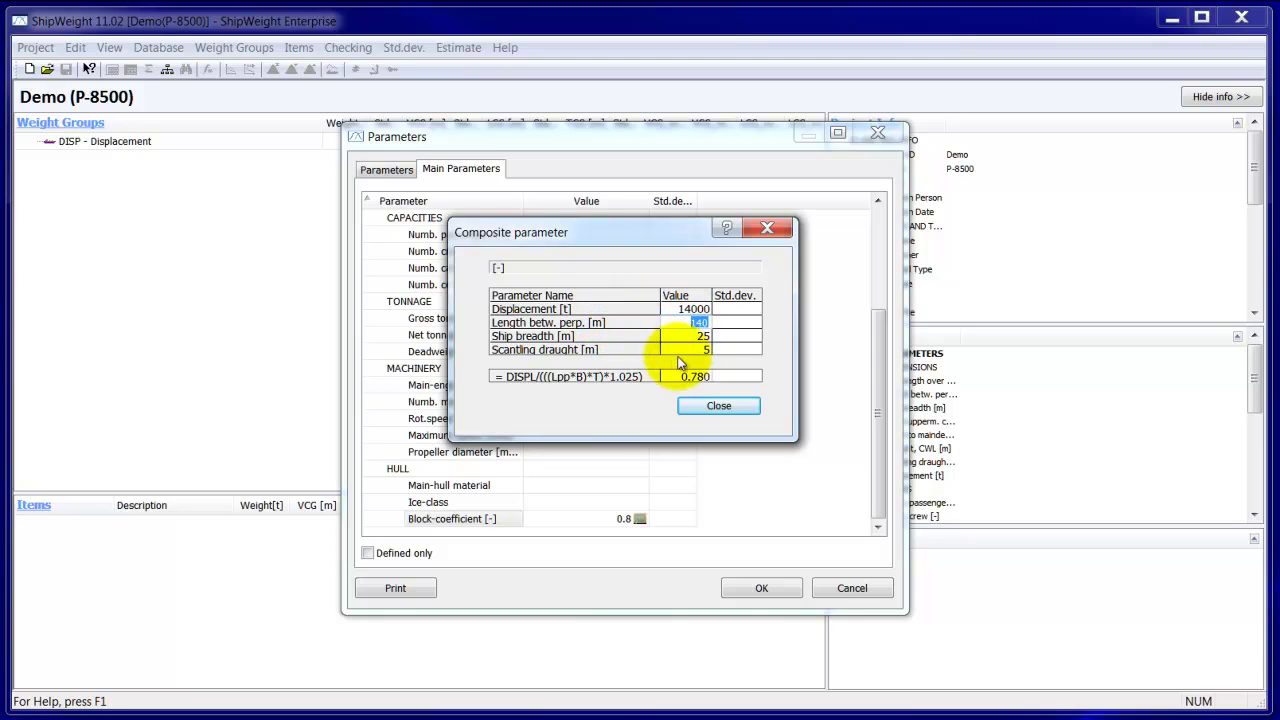
pyautogui.click(707, 408)
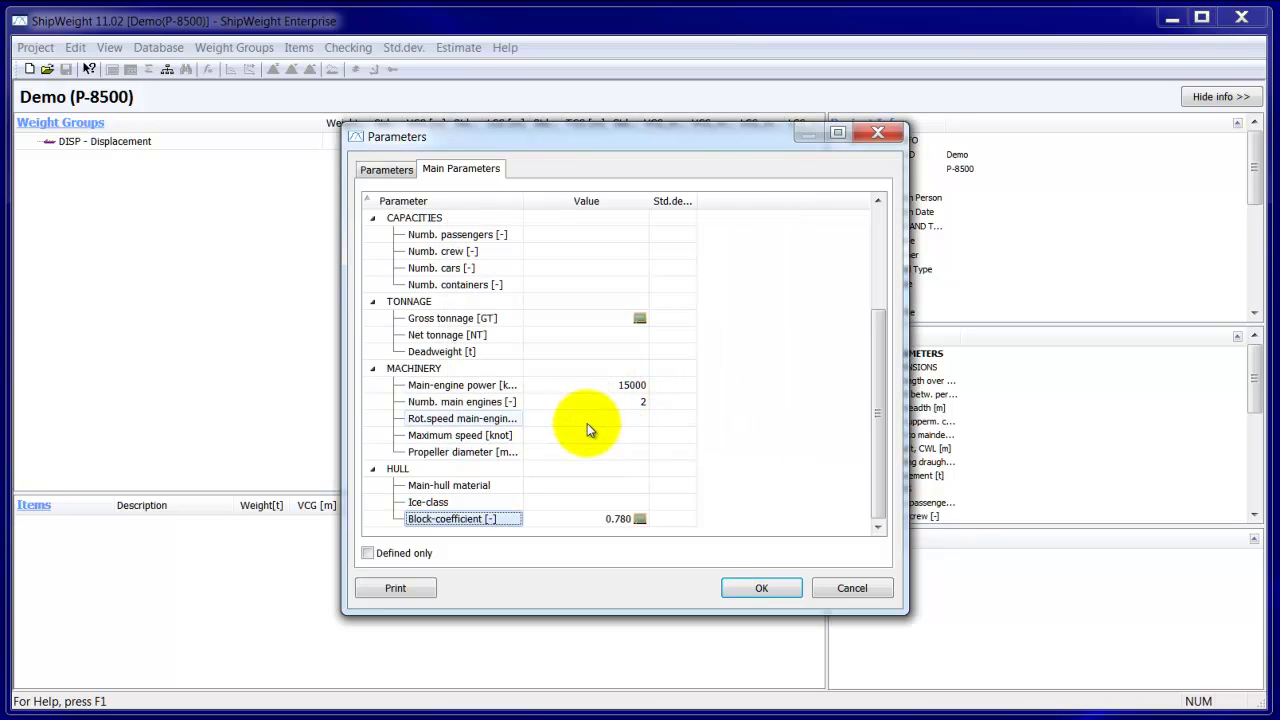
pyautogui.moveTo(877, 423)
pyautogui.mouseDown()
pyautogui.moveTo(872, 369)
pyautogui.moveTo(868, 431)
pyautogui.mouseUp()
pyautogui.click(762, 589)
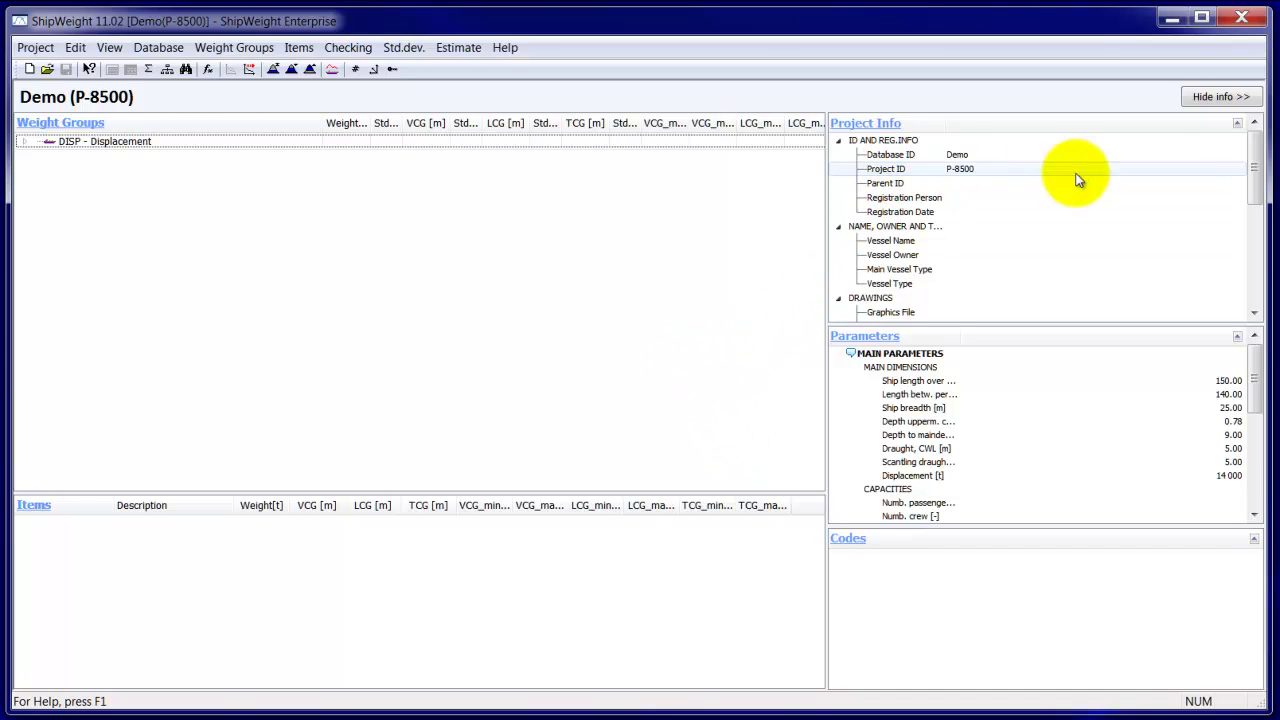
# - Expand the Displacement weight group and collapse its Deadweight and Lightship subgroups
pyautogui.click(1256, 162)
pyautogui.moveTo(1256, 163); pyautogui.dragTo(1205, 155)
pyautogui.moveTo(1256, 380)
pyautogui.mouseDown()
pyautogui.moveTo(1248, 472)
pyautogui.moveTo(1238, 362)
pyautogui.mouseUp()
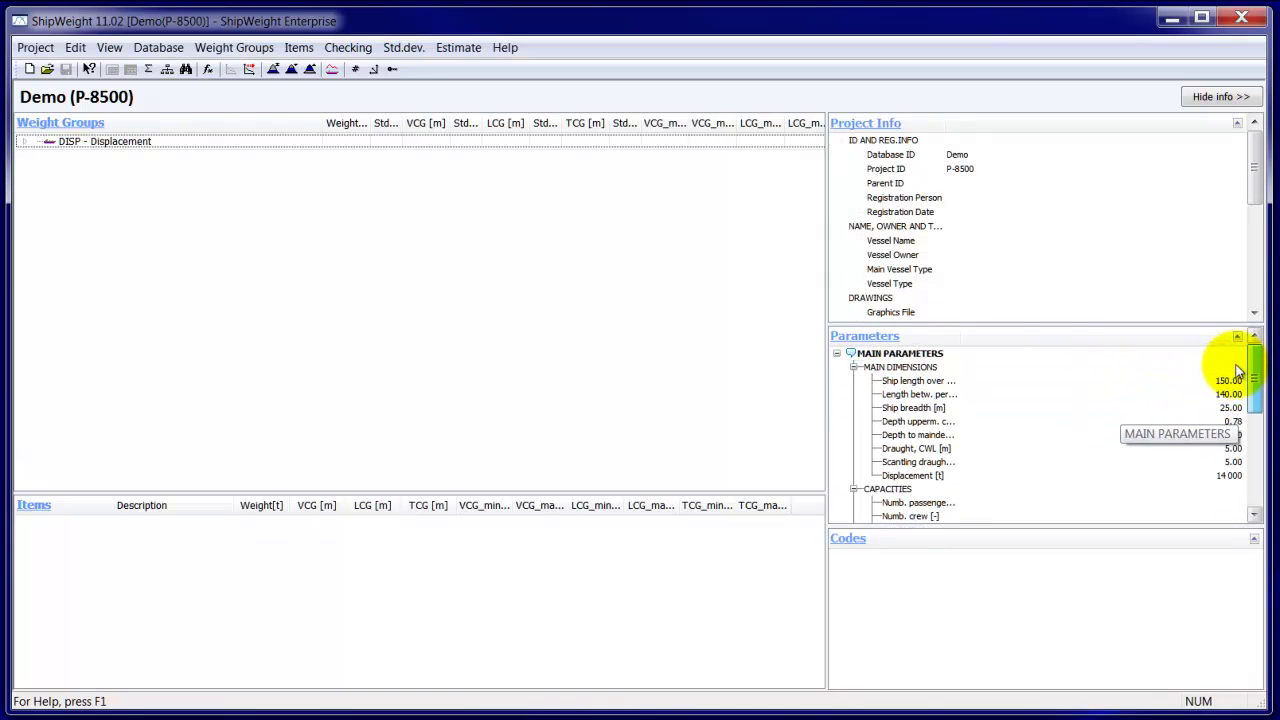
pyautogui.click(23, 141)
pyautogui.click(47, 174)
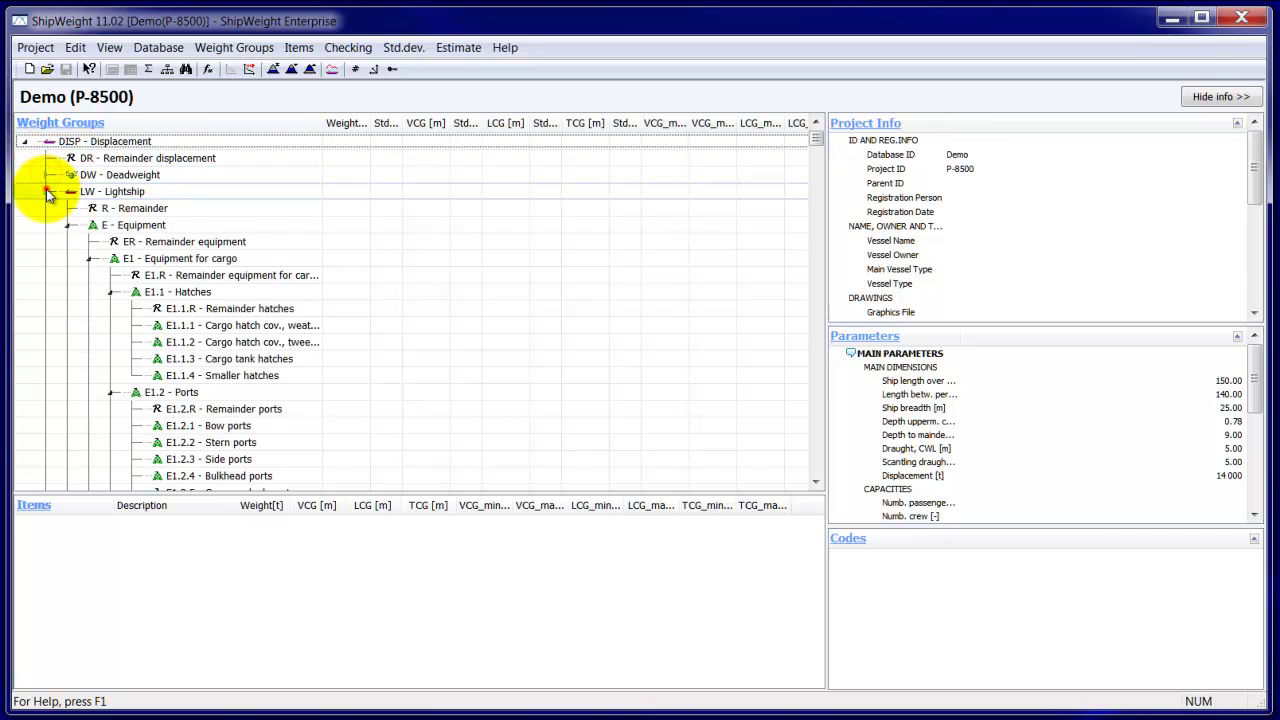
pyautogui.click(46, 191)
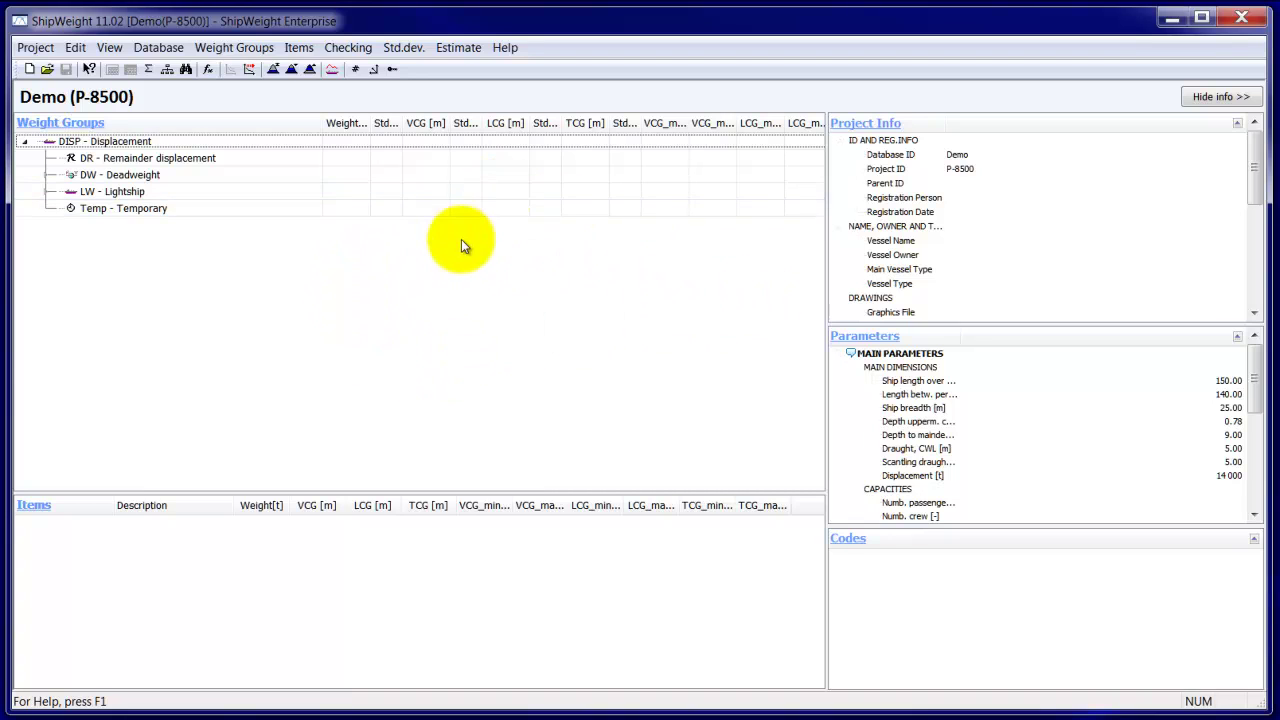
# - Review the project info form and the full parameter list, closing both without changes
pyautogui.click(866, 126)
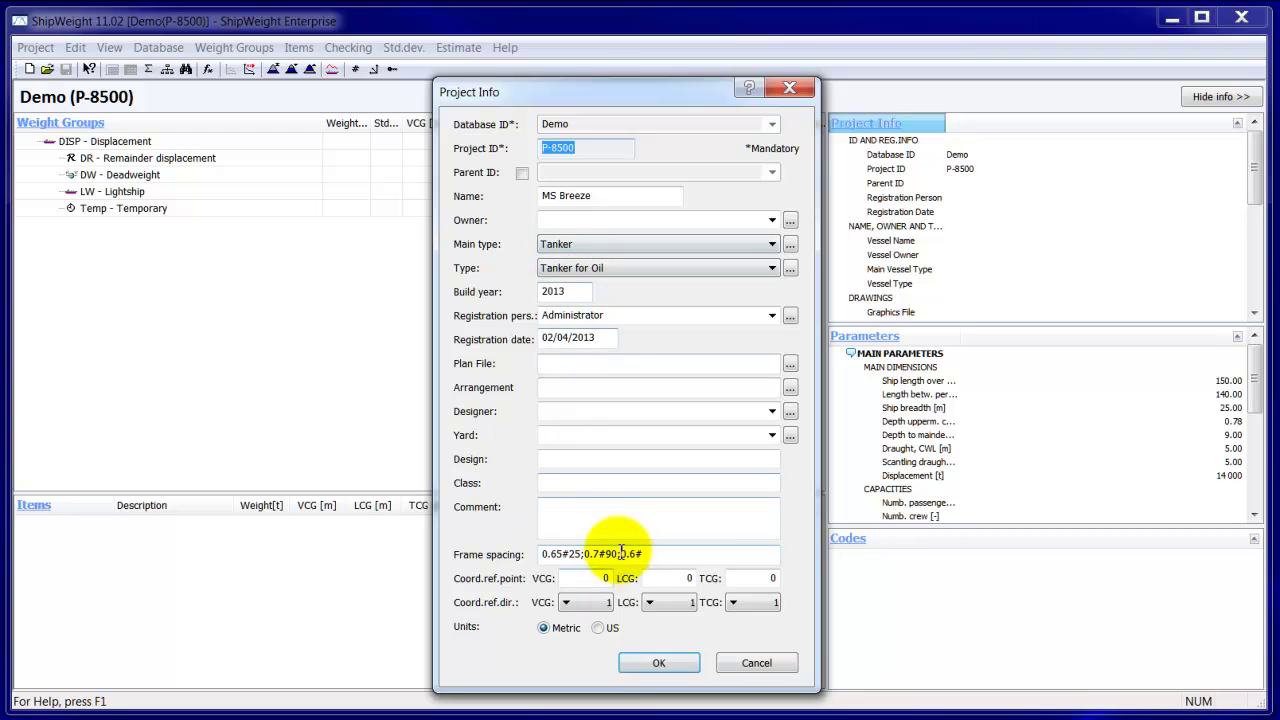
pyautogui.click(741, 664)
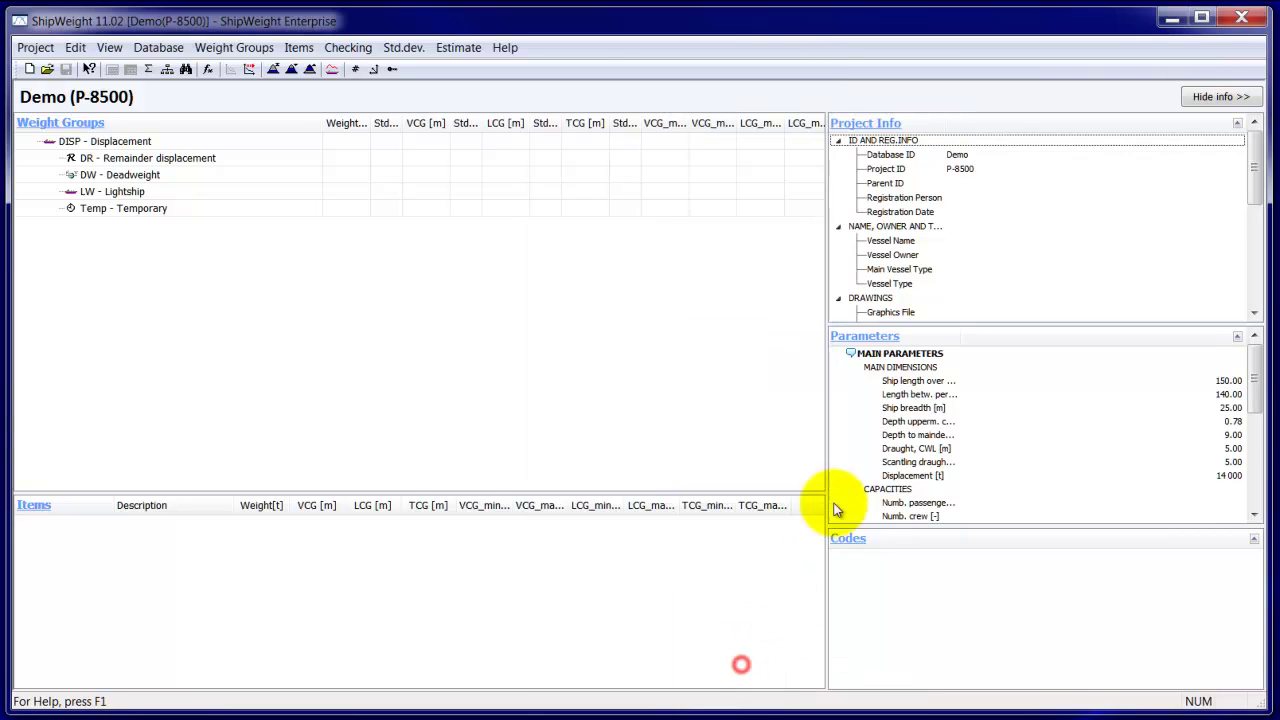
pyautogui.click(857, 337)
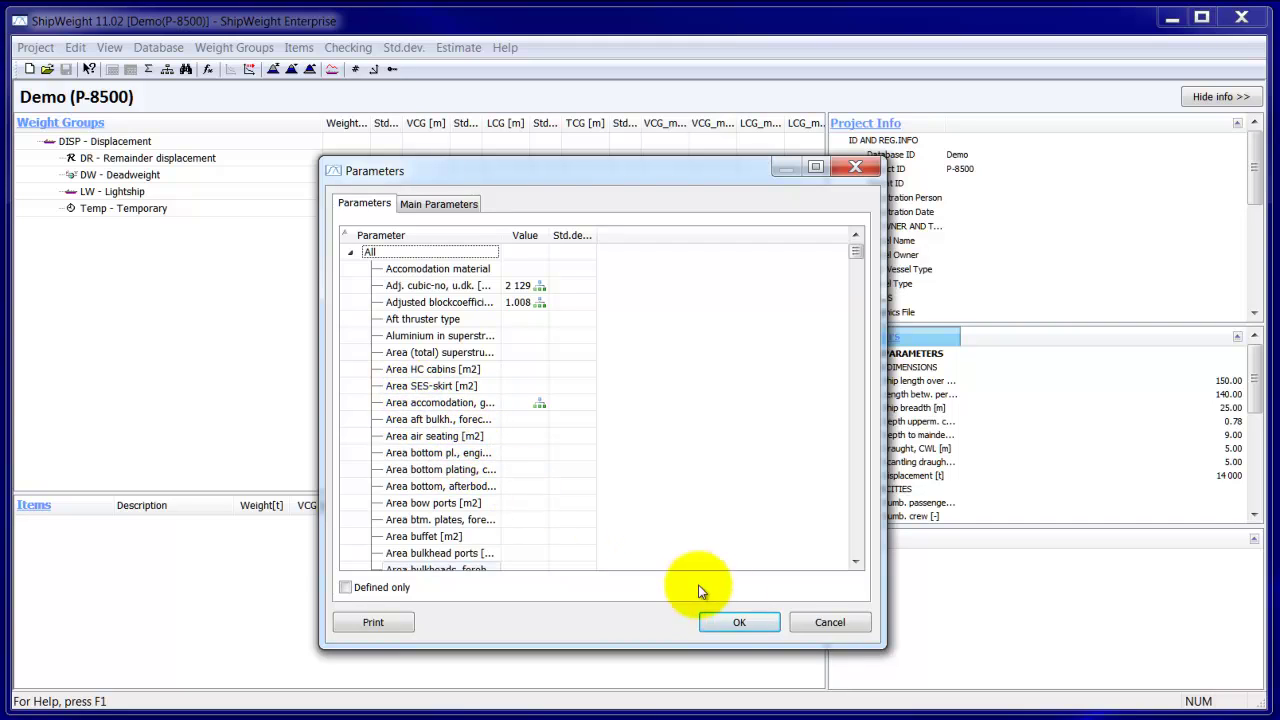
pyautogui.click(825, 622)
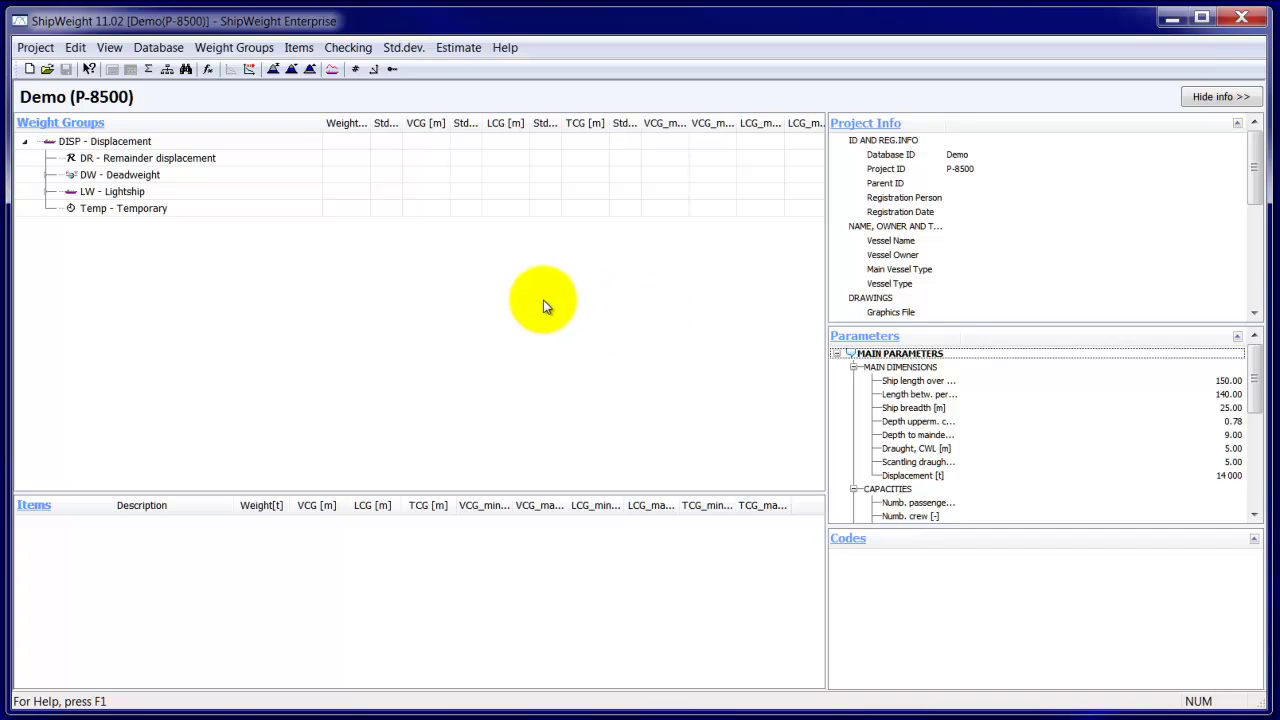
# - Examine the program's general options, including units, logging and autosave, and close them without changes
pyautogui.click(110, 47)
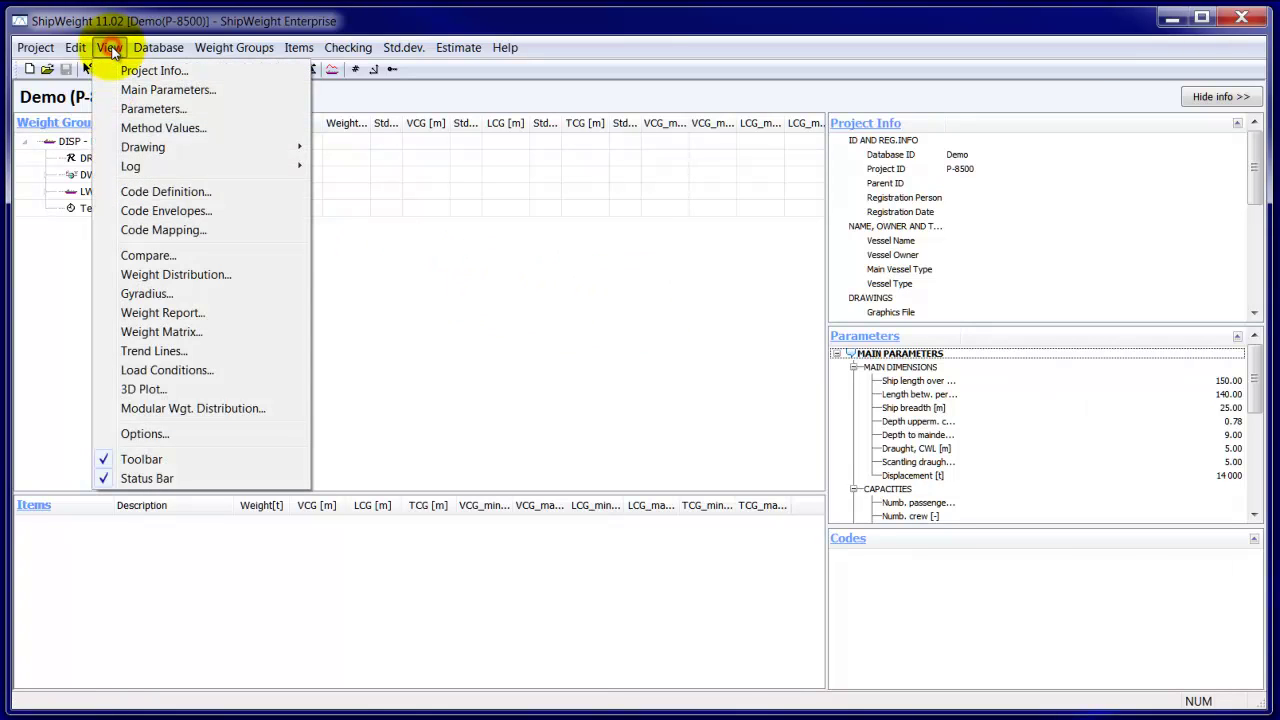
pyautogui.click(150, 431)
pyautogui.moveTo(466, 23); pyautogui.dragTo(560, 191)
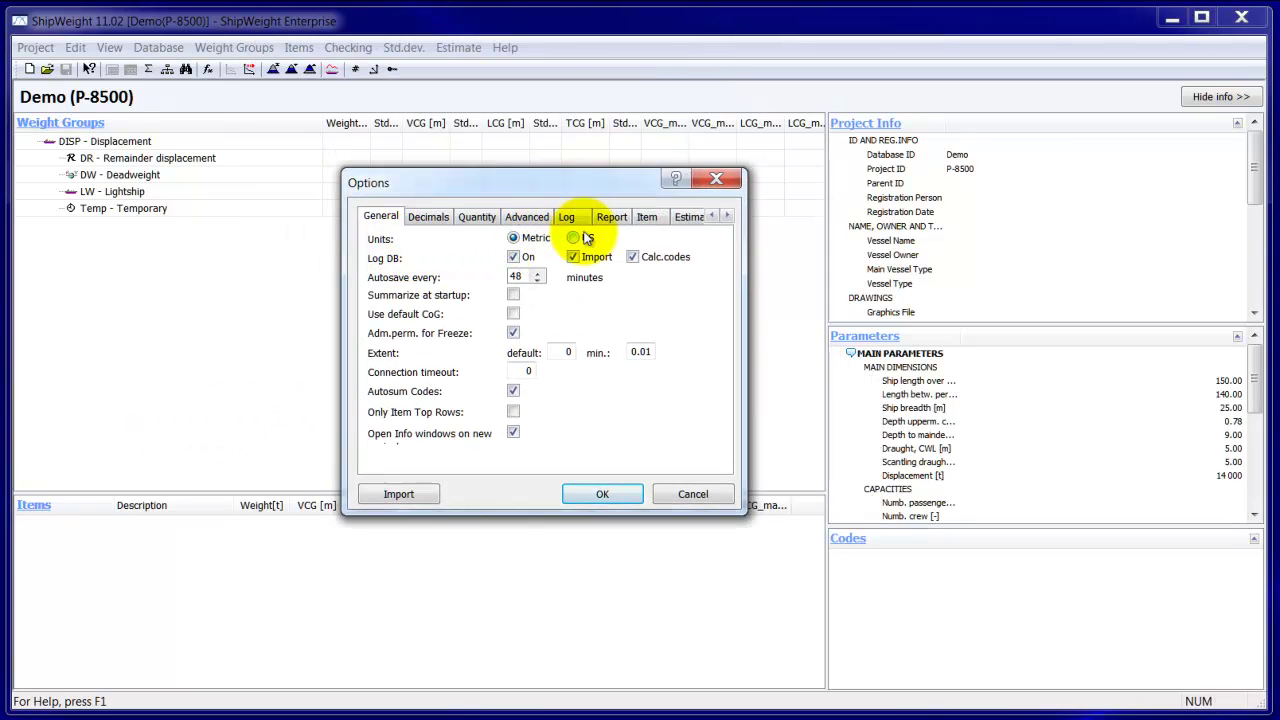
pyautogui.click(690, 496)
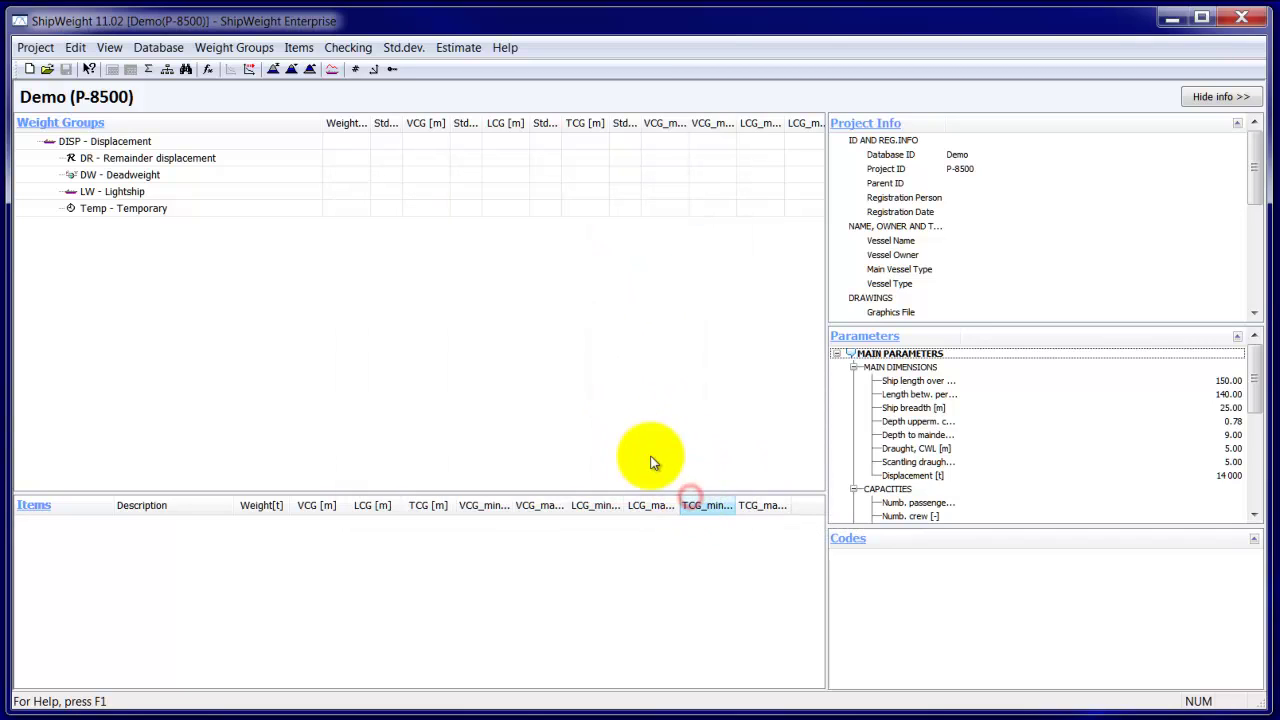